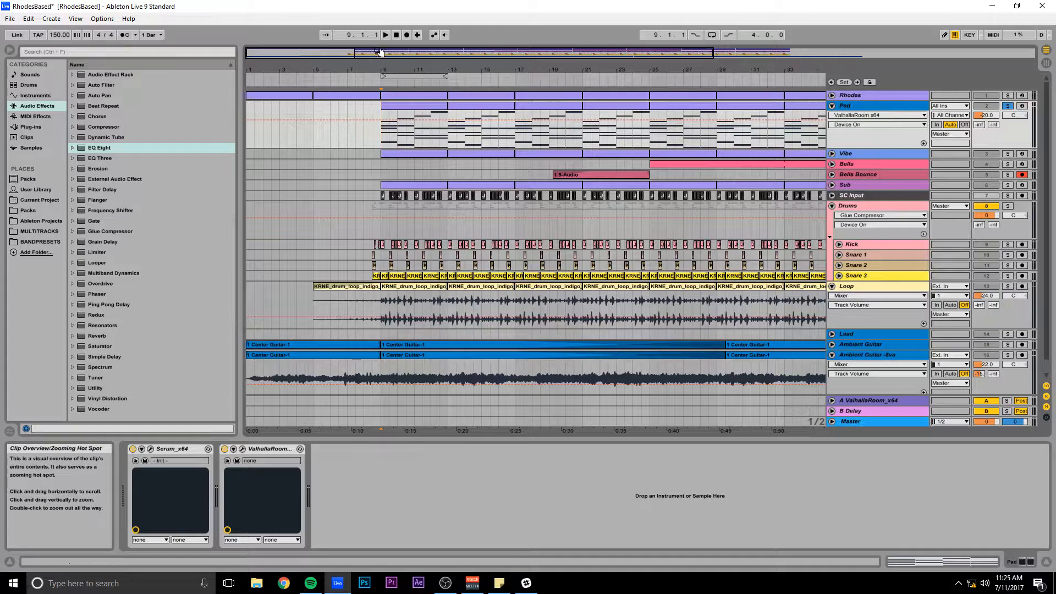
Return the song position to the start of the arrangement and take the Pad track out of solo.
{"action": "left_click", "coordinate": [396, 34]}
{"action": "left_click_drag", "start_coordinate": [396, 53], "coordinate": [542, 57]}
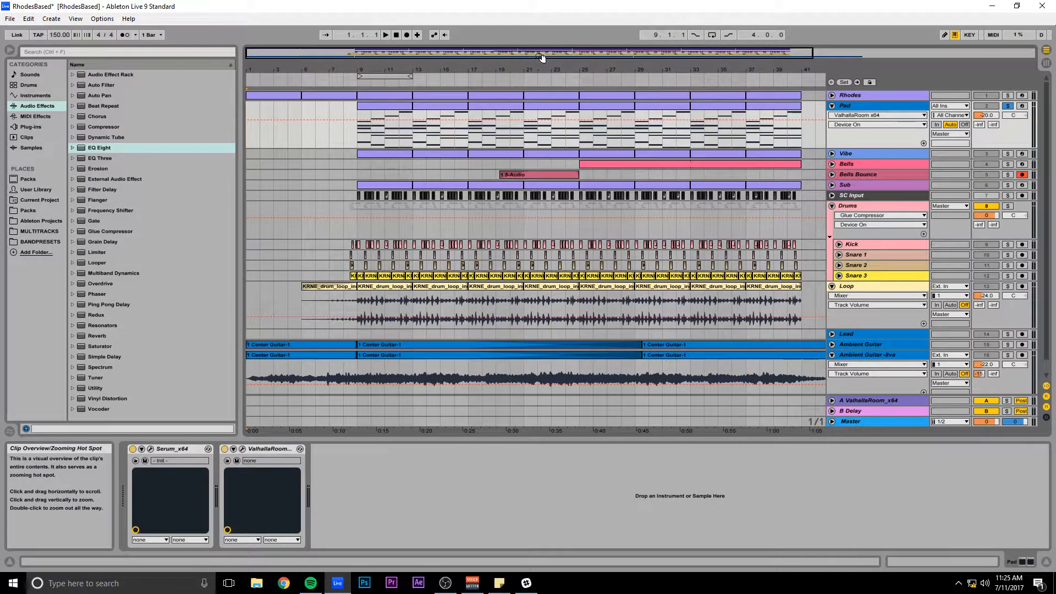
{"action": "left_click", "coordinate": [1006, 106]}
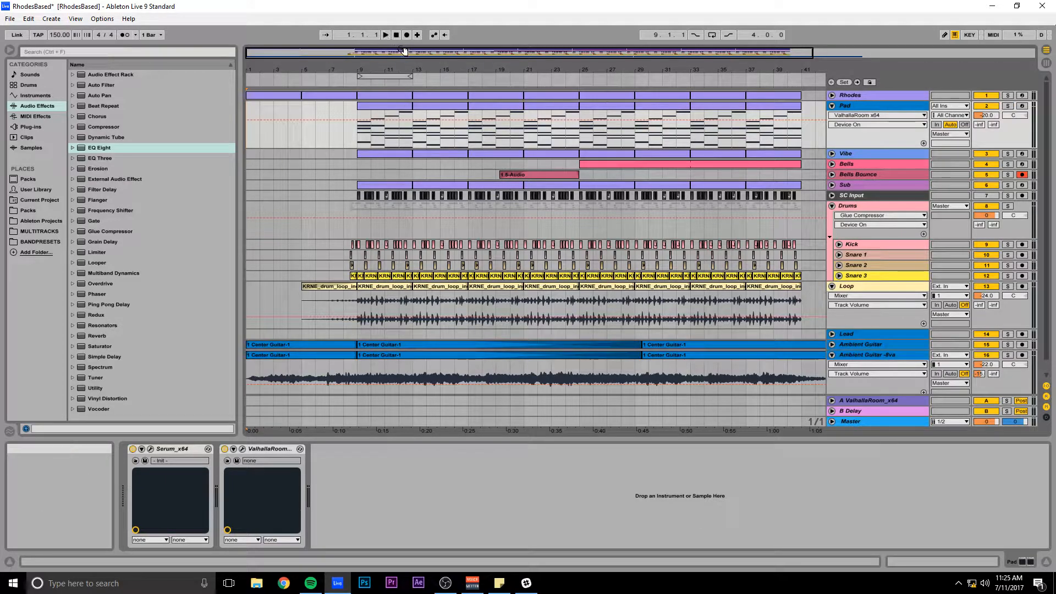
Add a new audio track below the Ambient Guitar -8va track.
{"action": "key", "text": "minus"}
{"action": "key", "text": "minus"}
{"action": "key", "text": "minus"}
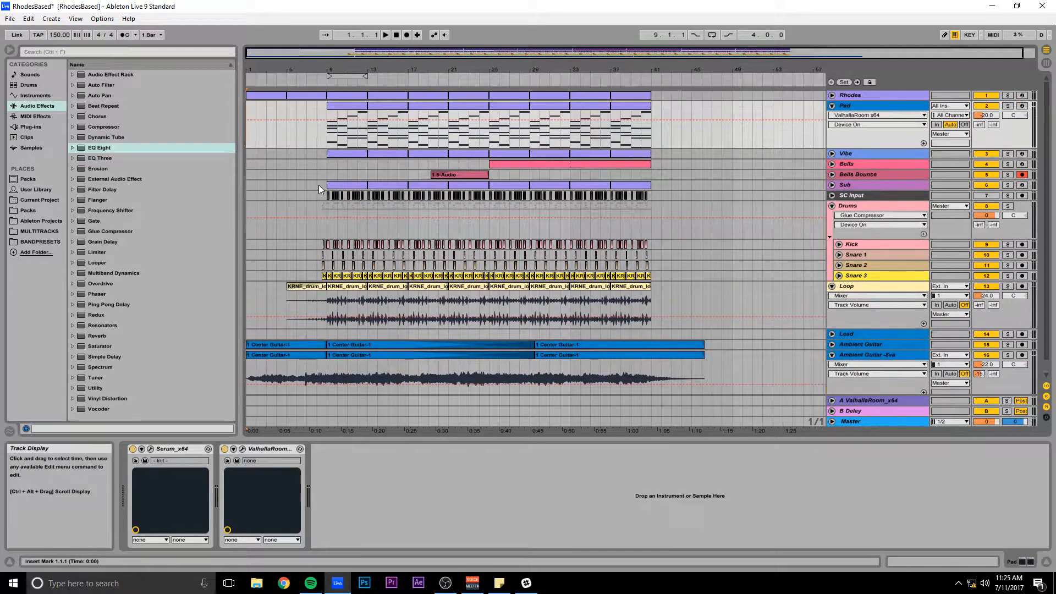
{"action": "key", "text": "ctrl+t"}
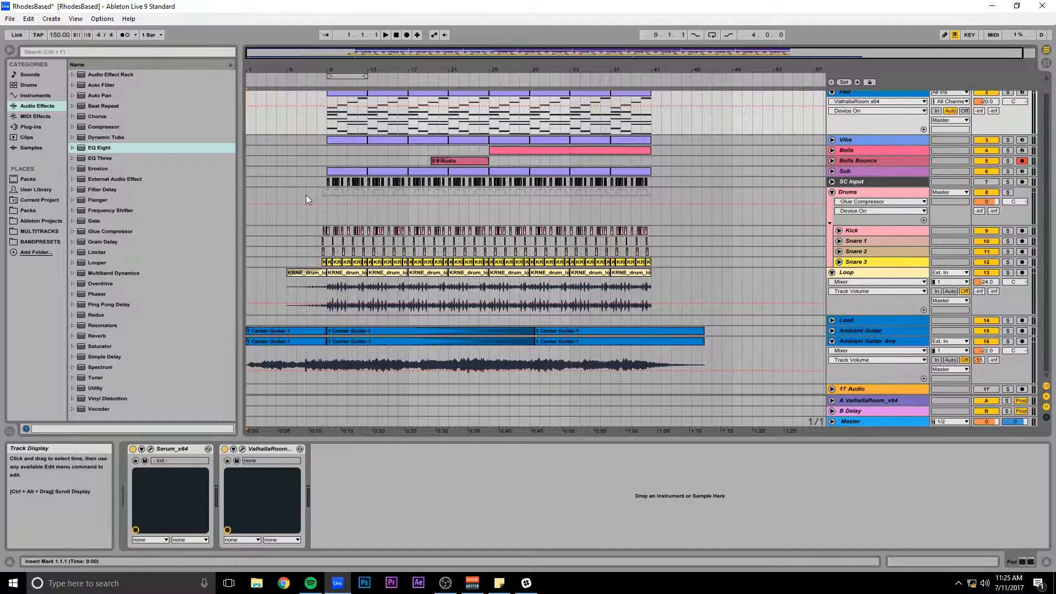
Fold the Ambient Guitar -8va, Pad and Drums tracks, and play the arrangement from the beginning.
{"action": "left_click", "coordinate": [831, 341]}
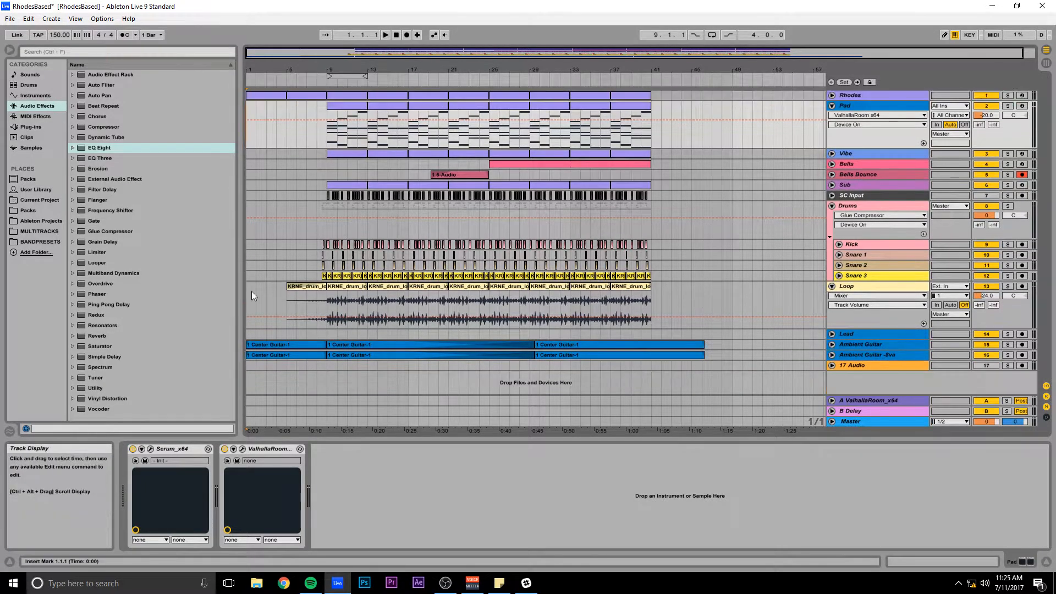
{"action": "left_click", "coordinate": [832, 106]}
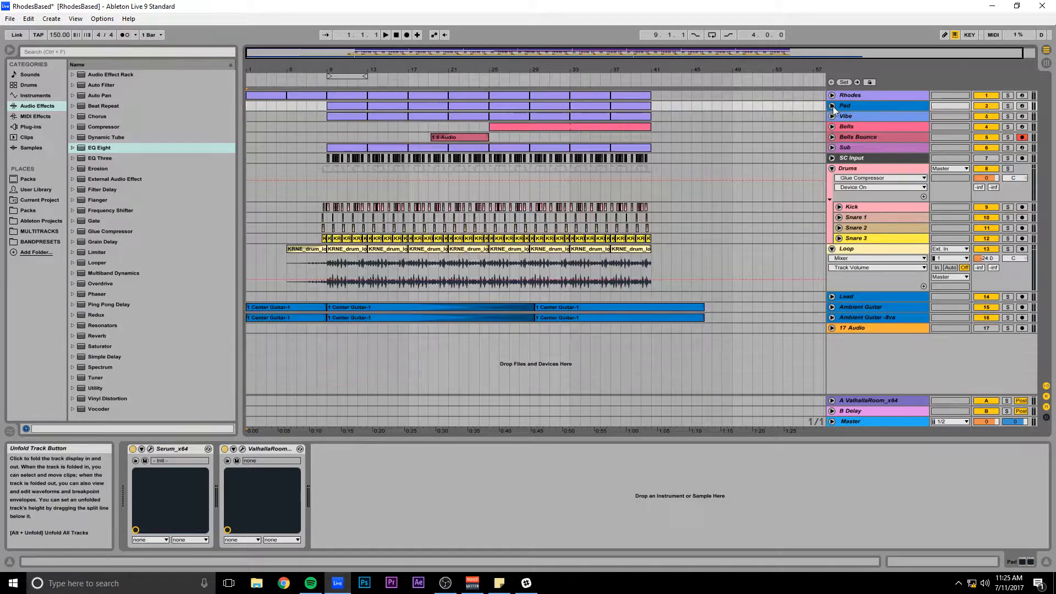
{"action": "left_click", "coordinate": [831, 168]}
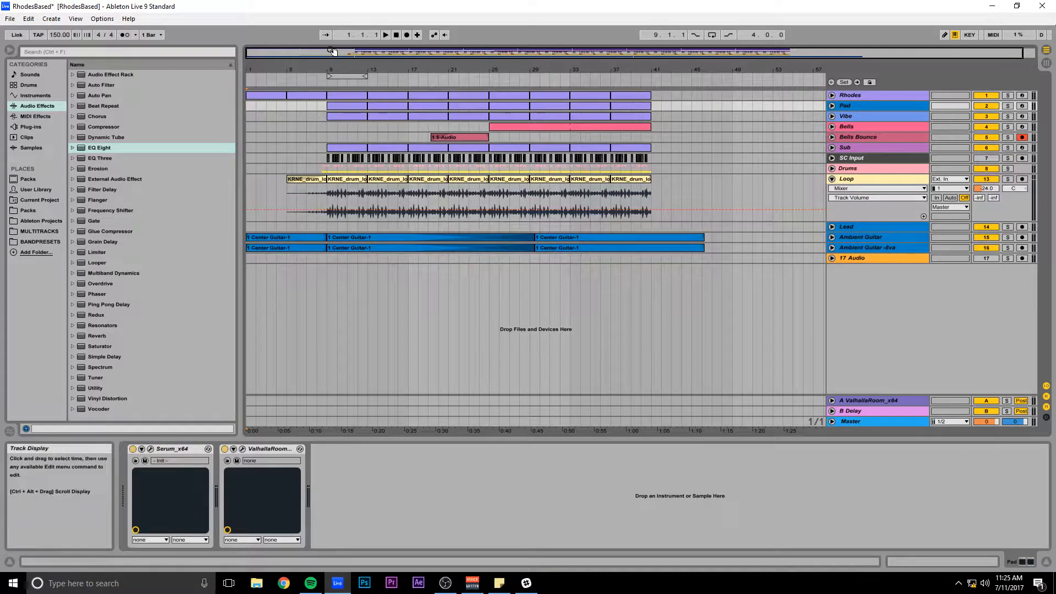
{"action": "left_click_drag", "start_coordinate": [332, 52], "coordinate": [307, 45]}
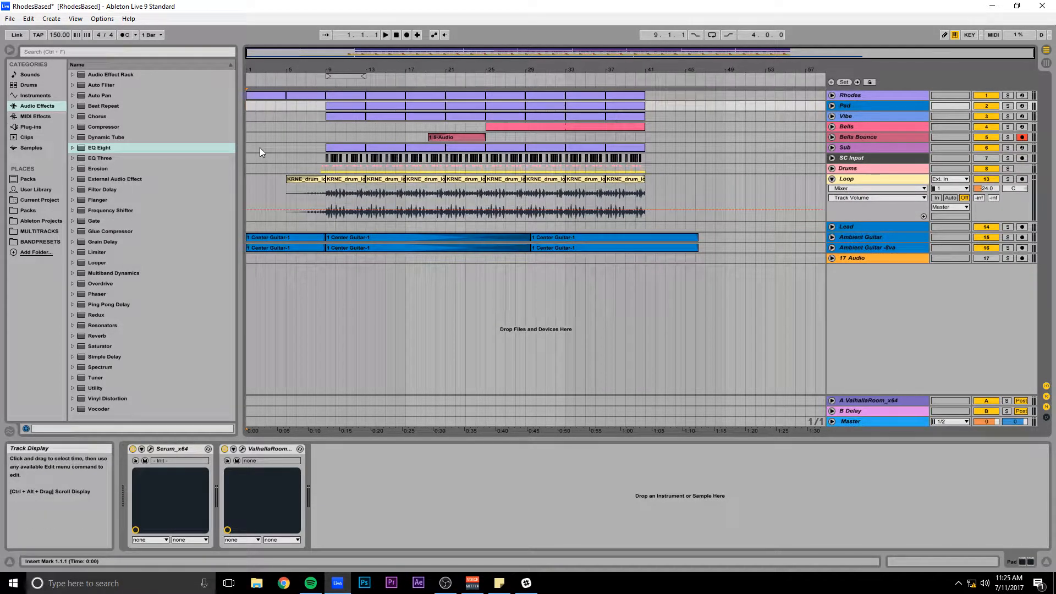
{"action": "key", "text": "space"}
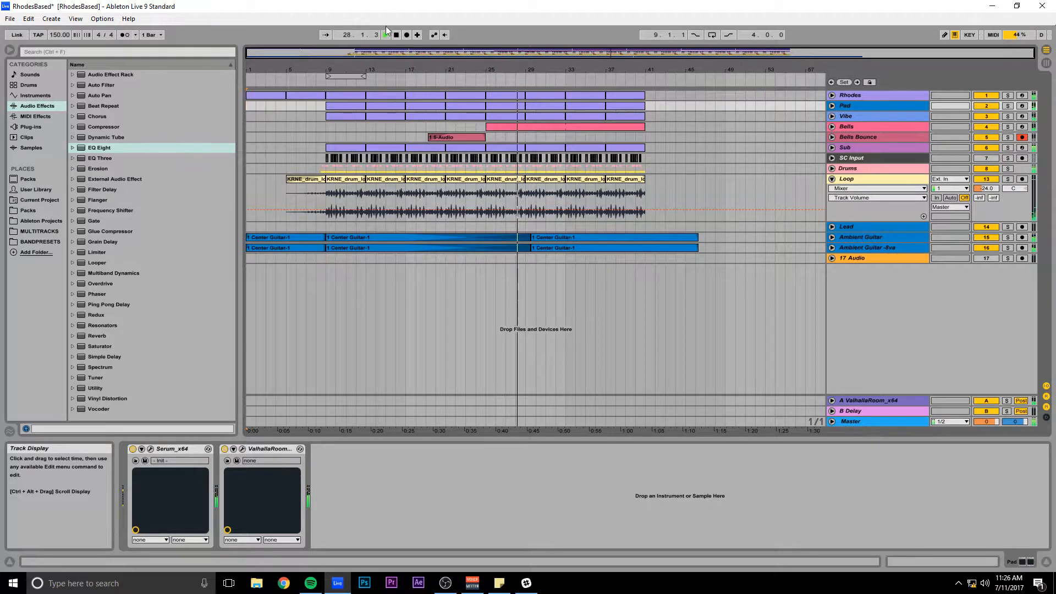
Unfold and solo the Pad track, and play it from bar 9.
{"action": "left_click", "coordinate": [832, 106]}
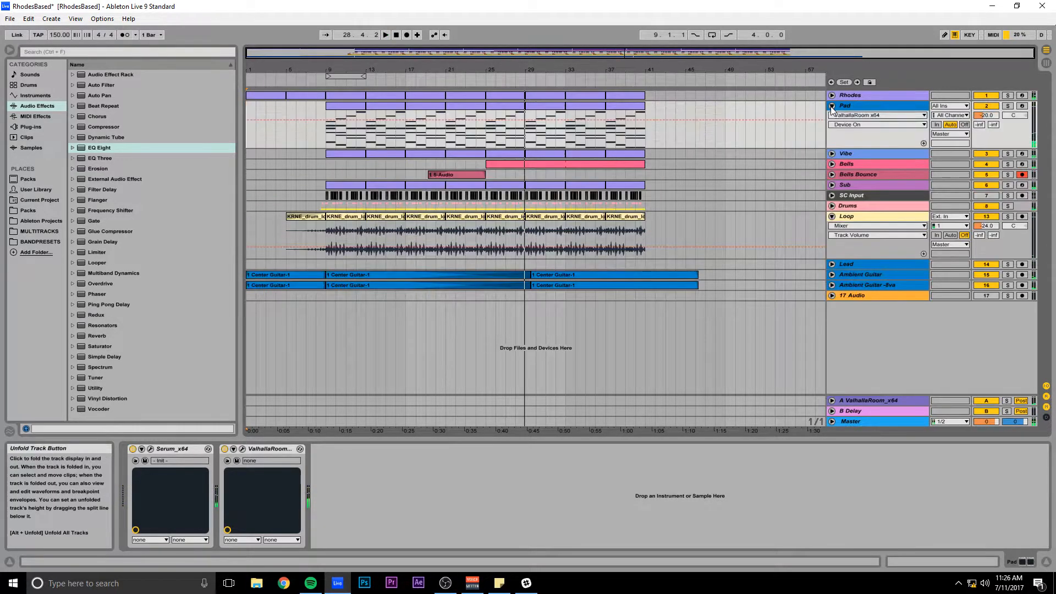
{"action": "left_click", "coordinate": [1008, 106]}
{"action": "left_click", "coordinate": [325, 135]}
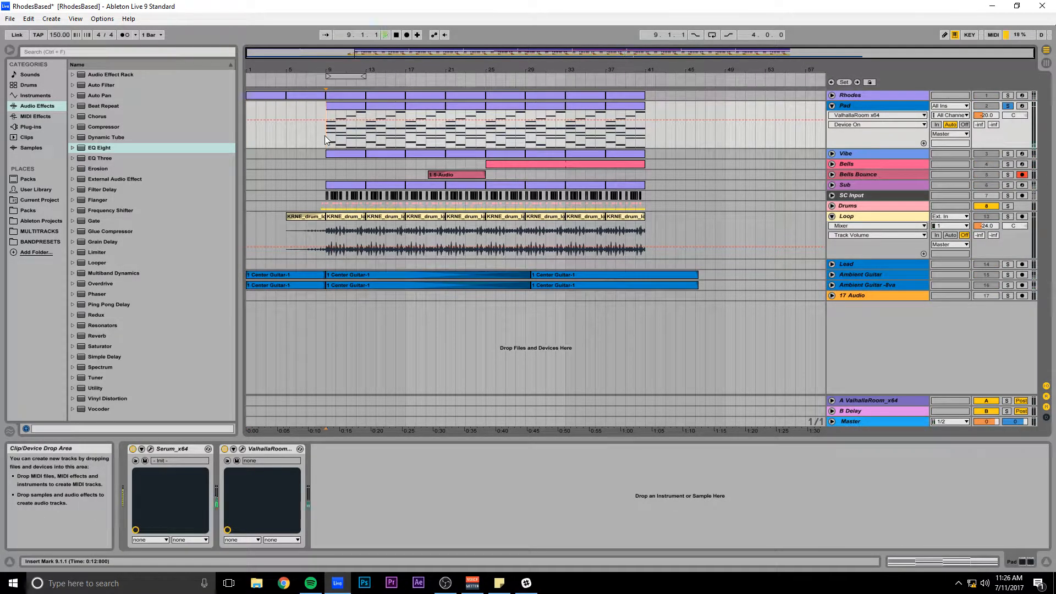
{"action": "left_click_drag", "start_coordinate": [330, 47], "coordinate": [353, 52]}
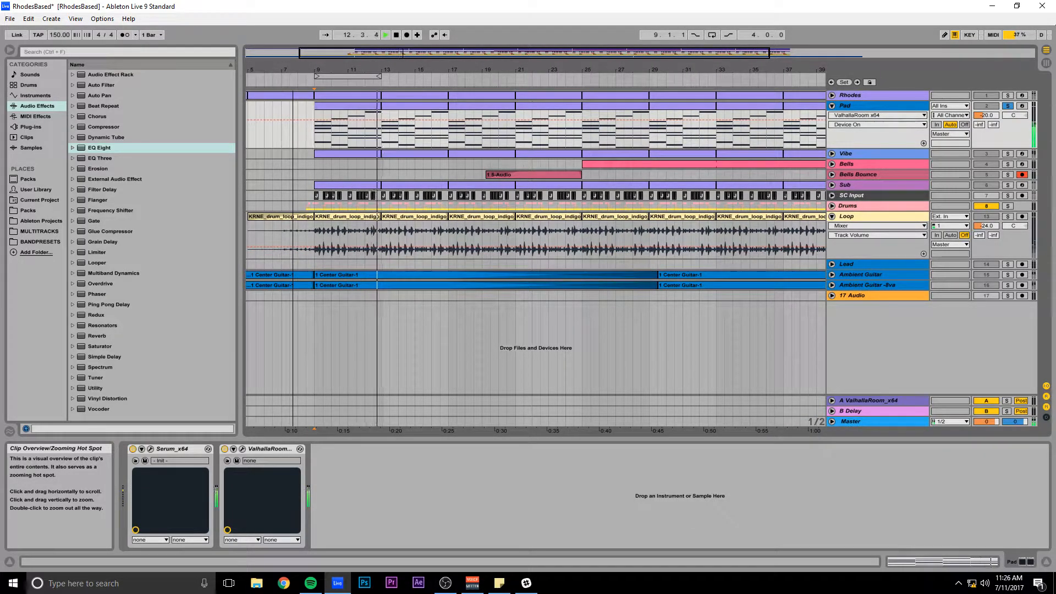
{"action": "left_click_drag", "start_coordinate": [355, 52], "coordinate": [358, 54]}
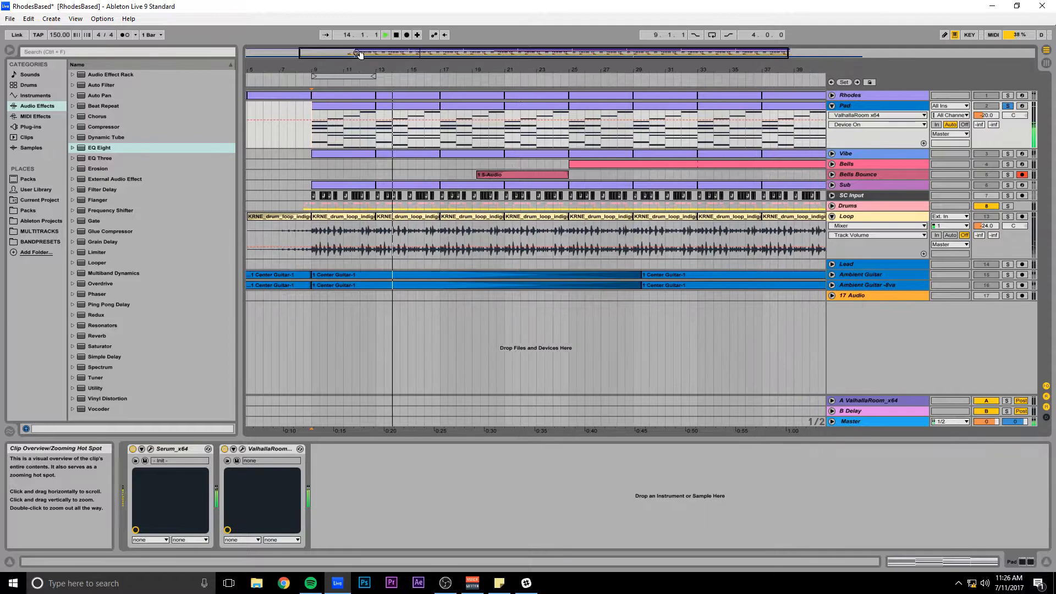
{"action": "key", "text": "space"}
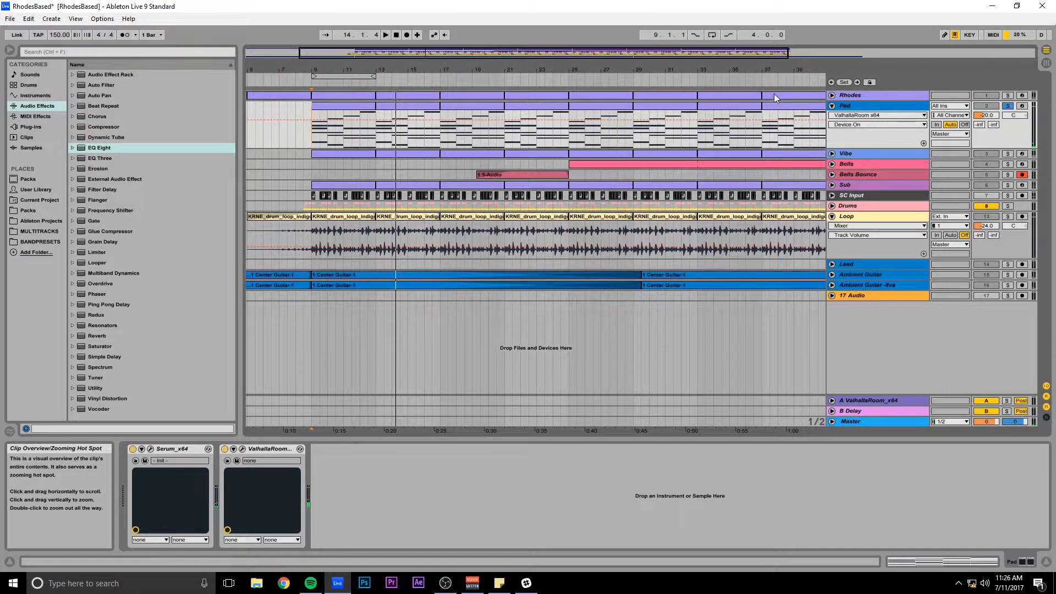
Bypass the ValhallaRoom reverb on the Pad track and open the Serum plug-in window.
{"action": "left_click_drag", "start_coordinate": [421, 55], "coordinate": [435, 53]}
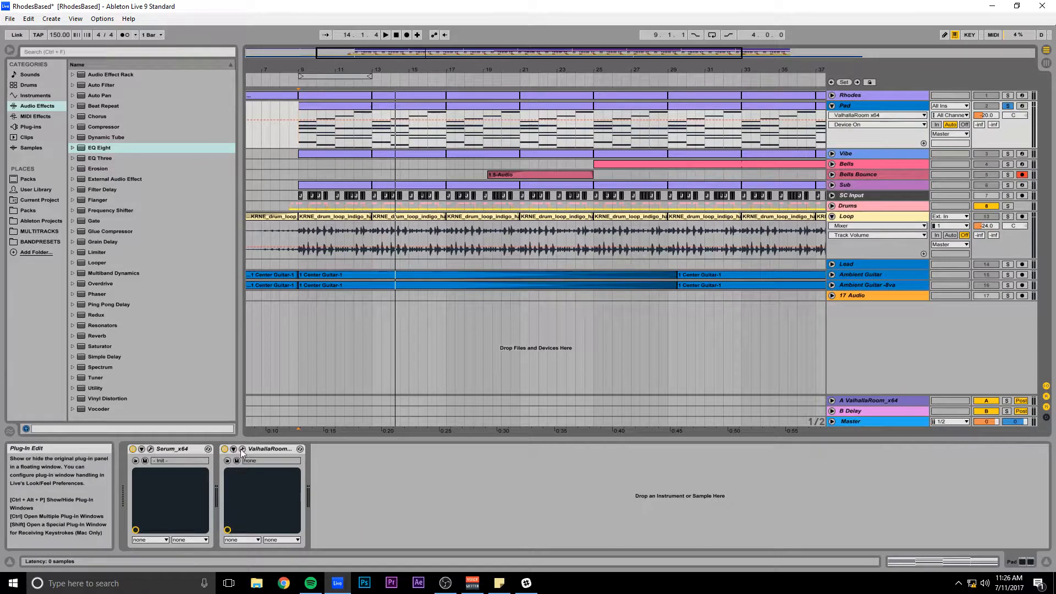
{"action": "left_click", "coordinate": [171, 449]}
{"action": "left_click", "coordinate": [224, 448]}
{"action": "left_click", "coordinate": [150, 449]}
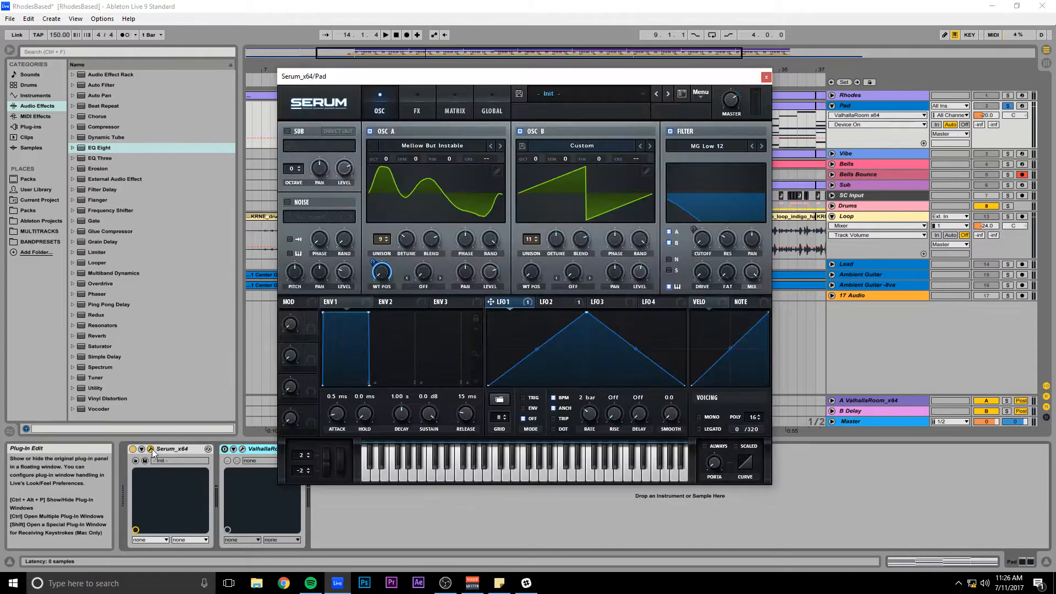
{"action": "left_click_drag", "start_coordinate": [436, 81], "coordinate": [412, 83]}
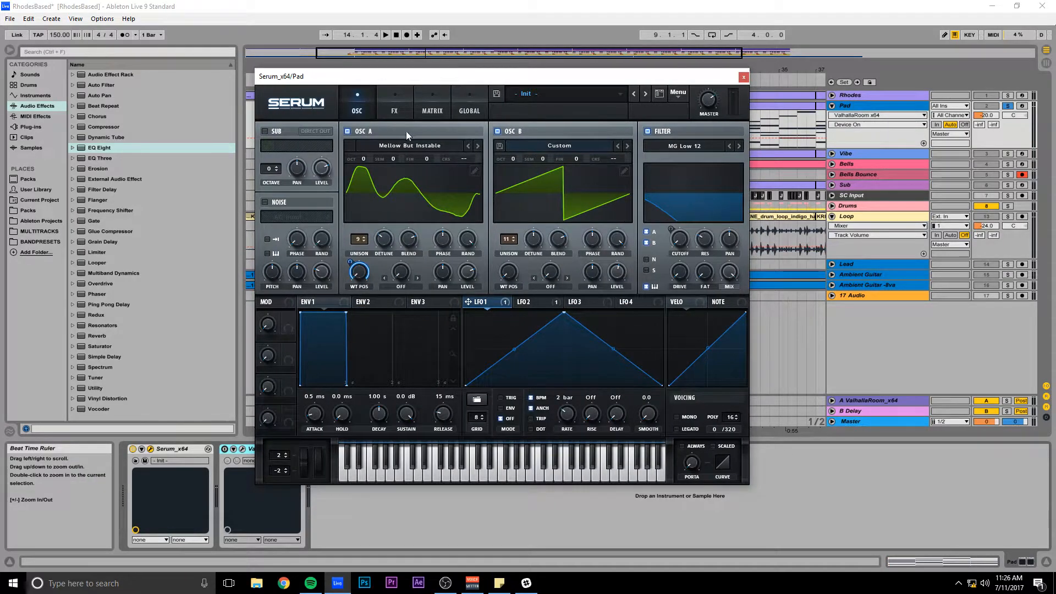
Look through Serum's FX, Matrix and Global pages and return to the OSC page.
{"action": "left_click", "coordinate": [392, 109]}
{"action": "left_click", "coordinate": [431, 108]}
{"action": "left_click", "coordinate": [469, 109]}
{"action": "left_click", "coordinate": [358, 108]}
{"action": "left_click_drag", "start_coordinate": [413, 78], "coordinate": [390, 81]}
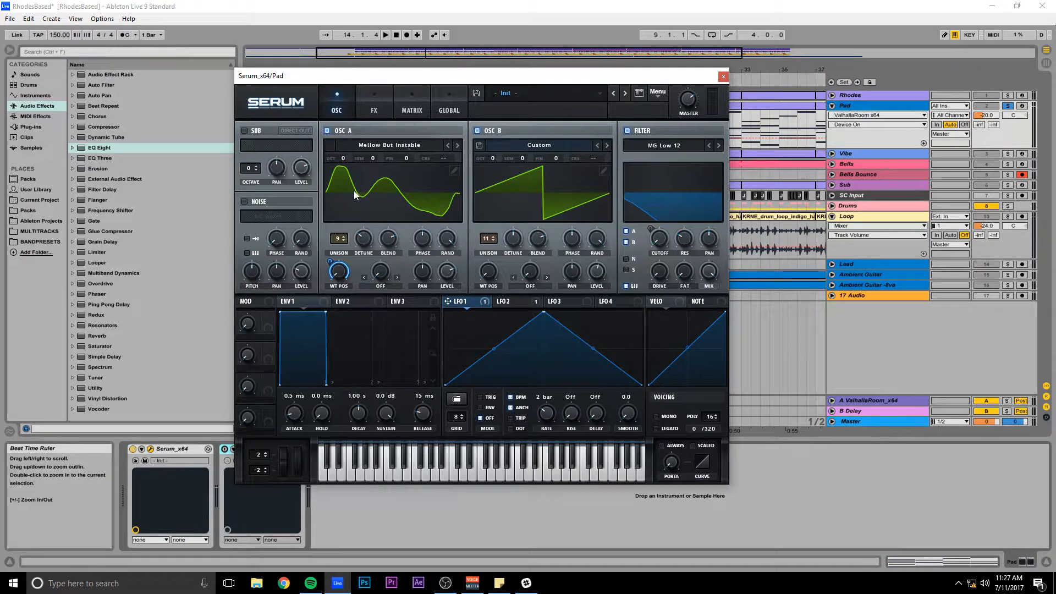
Check the detune of both oscillators, switch off oscillator B and the filter, and play the pad with oscillator A alone.
{"action": "left_click", "coordinate": [363, 243]}
{"action": "left_click", "coordinate": [511, 245]}
{"action": "left_click_drag", "start_coordinate": [432, 80], "coordinate": [399, 72]}
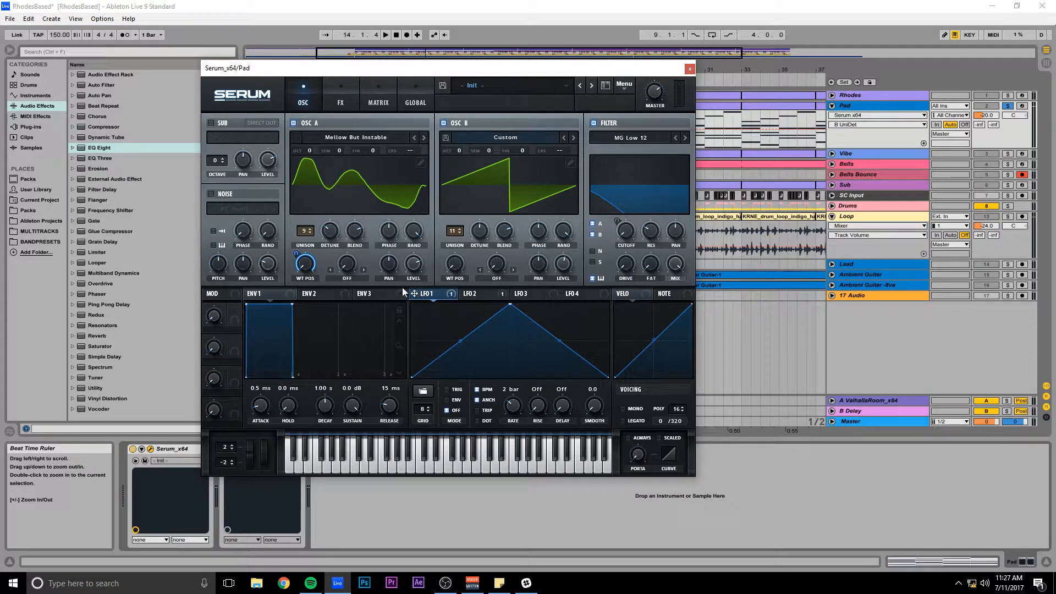
{"action": "left_click", "coordinate": [445, 123]}
{"action": "left_click", "coordinate": [595, 123]}
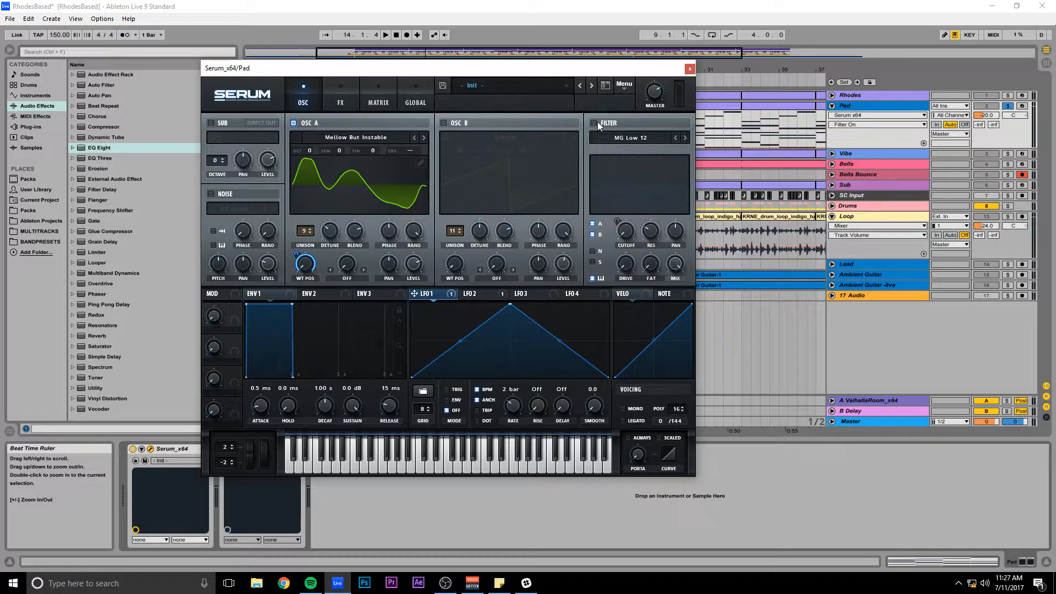
{"action": "key", "text": "space"}
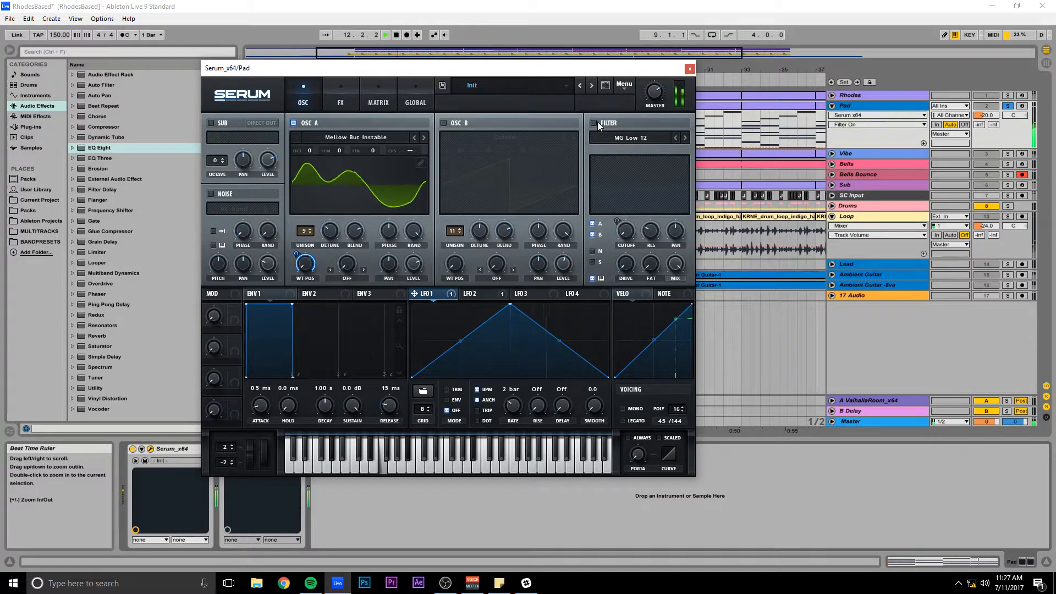
{"action": "key", "text": "space"}
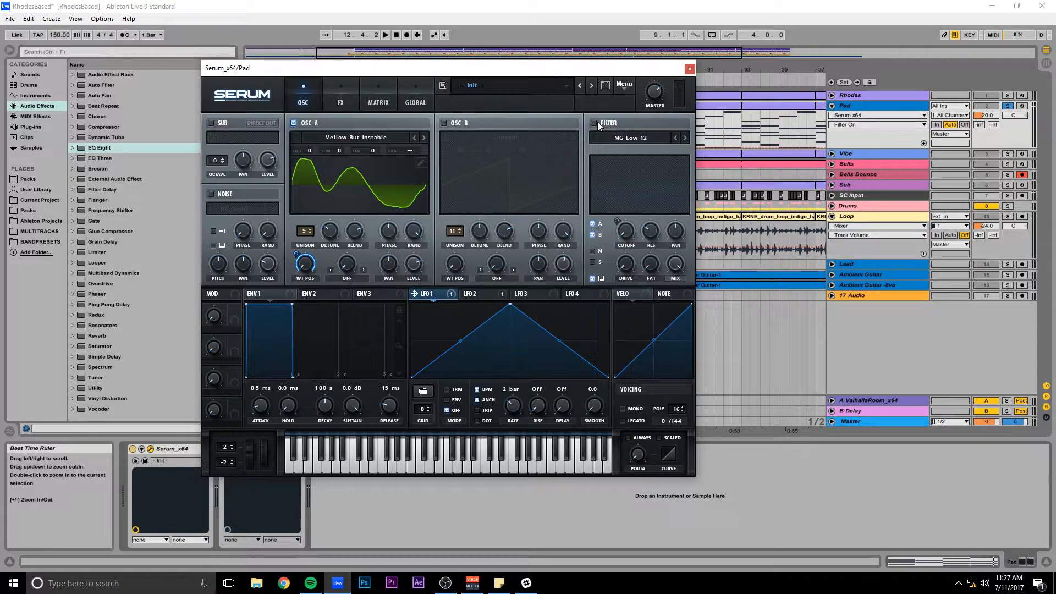
Switch oscillator B back on and play the pad with both oscillators unfiltered.
{"action": "left_click", "coordinate": [443, 124]}
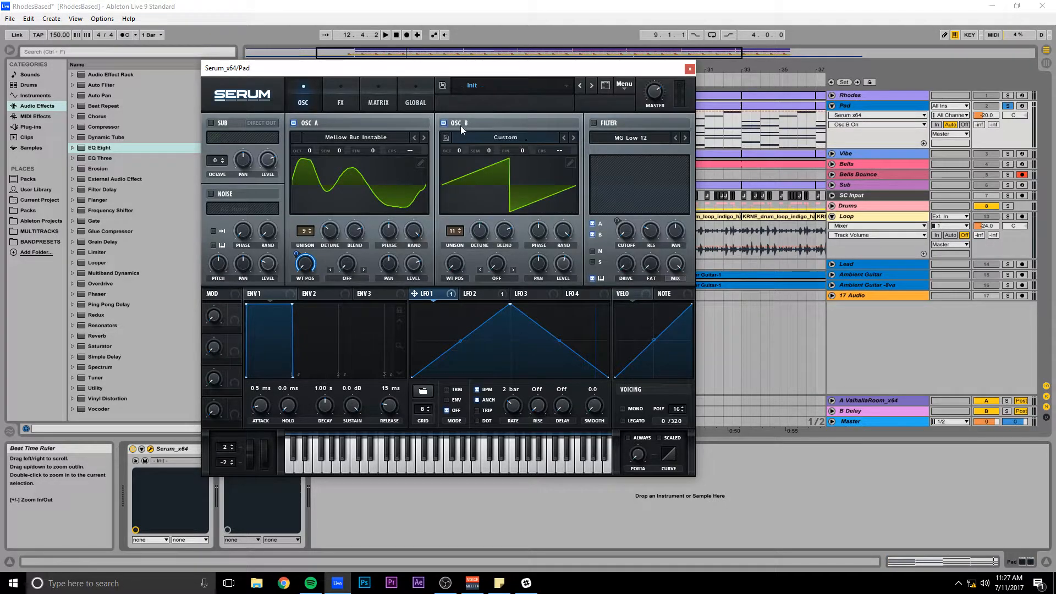
{"action": "key", "text": "space"}
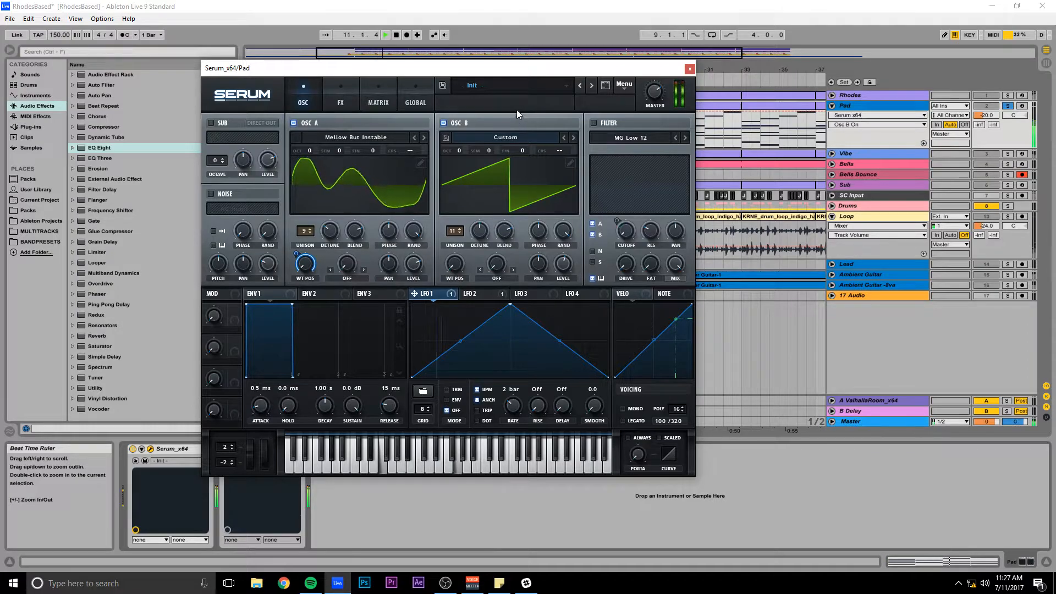
{"action": "key", "text": "space"}
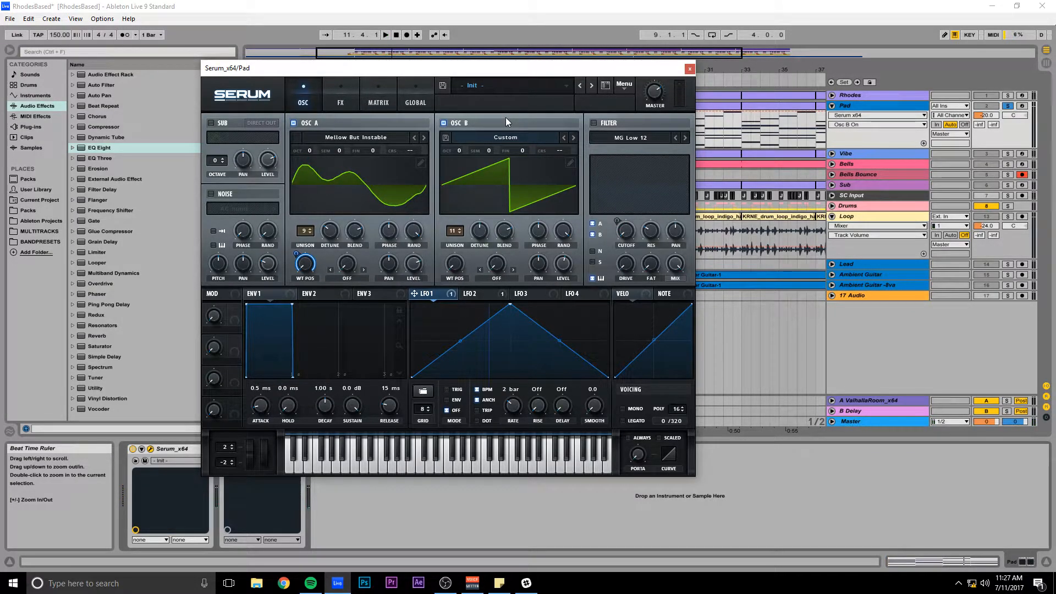
Switch the MG Low 12 filter back on and audition notes on Serum's keyboard.
{"action": "left_click", "coordinate": [595, 123]}
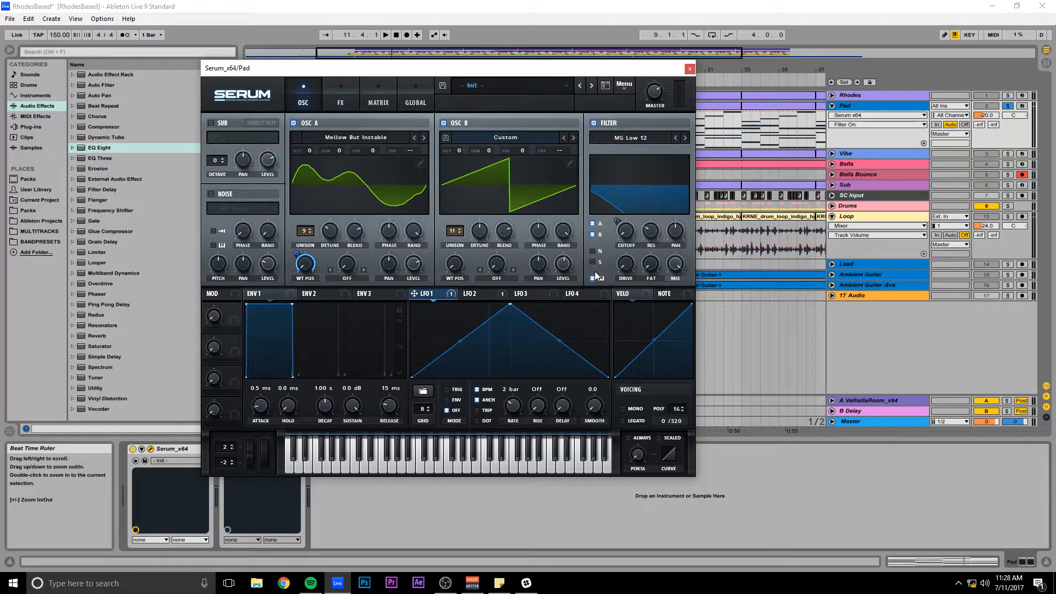
{"action": "left_click", "coordinate": [334, 469]}
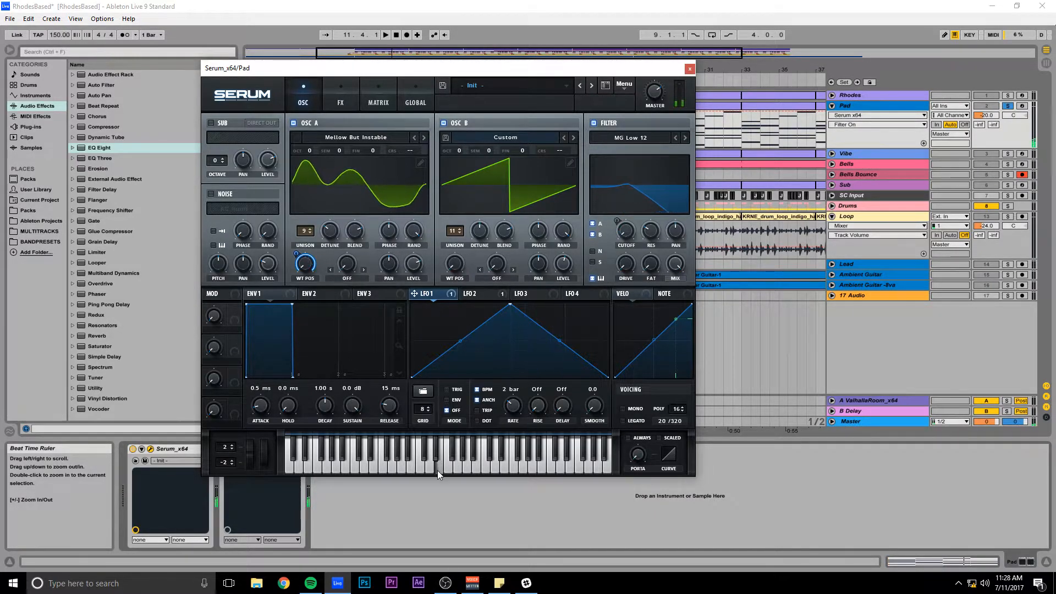
{"action": "left_click_drag", "start_coordinate": [437, 470], "coordinate": [437, 470]}
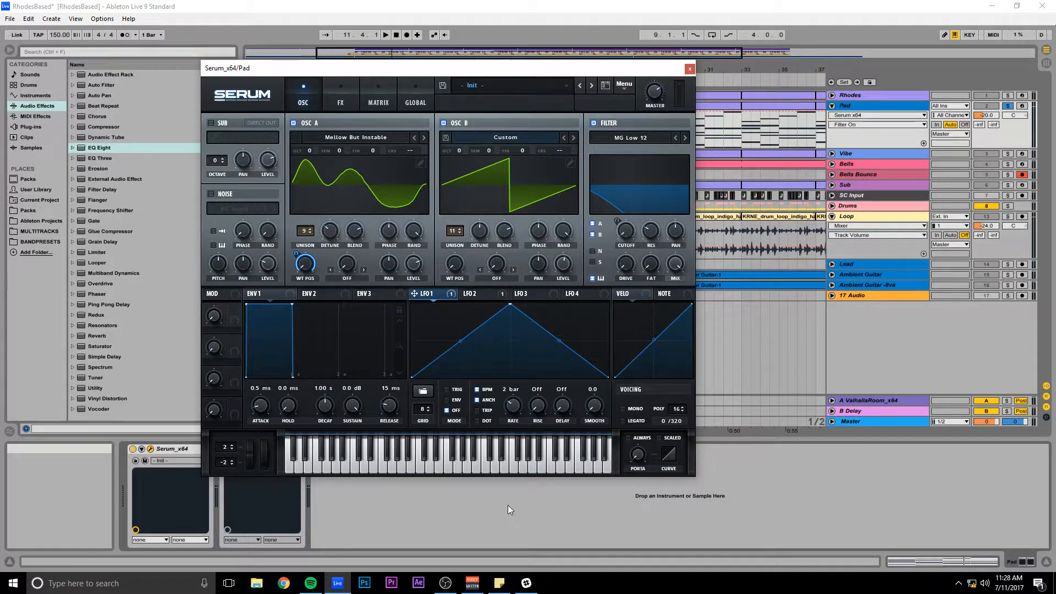
Close Serum and open the Pad clip at bar 9 in an enlarged note editor showing all its chords.
{"action": "left_click", "coordinate": [689, 69]}
{"action": "left_click", "coordinate": [341, 106]}
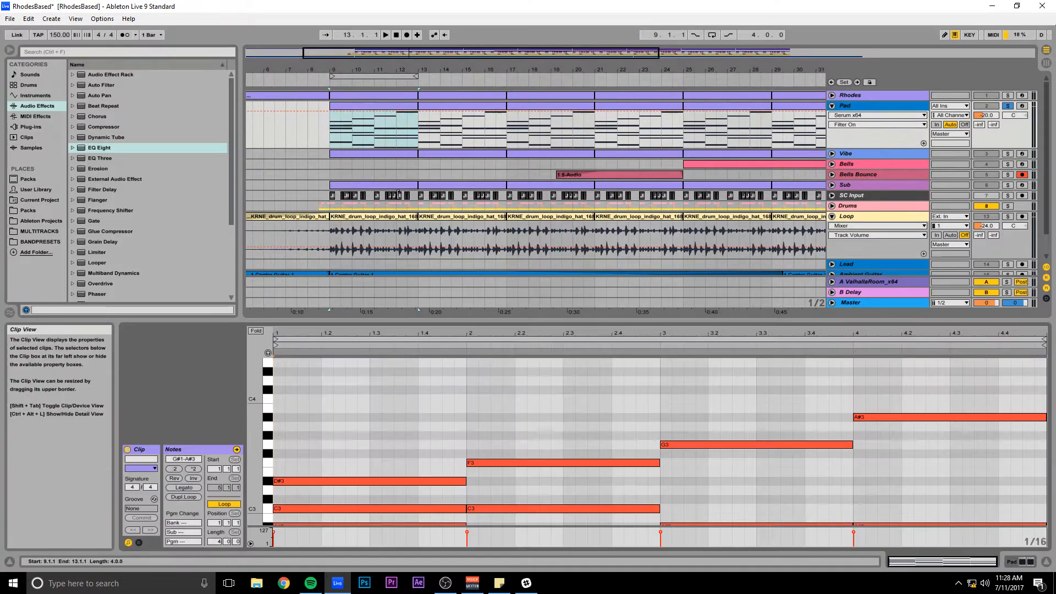
{"action": "left_click_drag", "start_coordinate": [389, 322], "coordinate": [453, 140]}
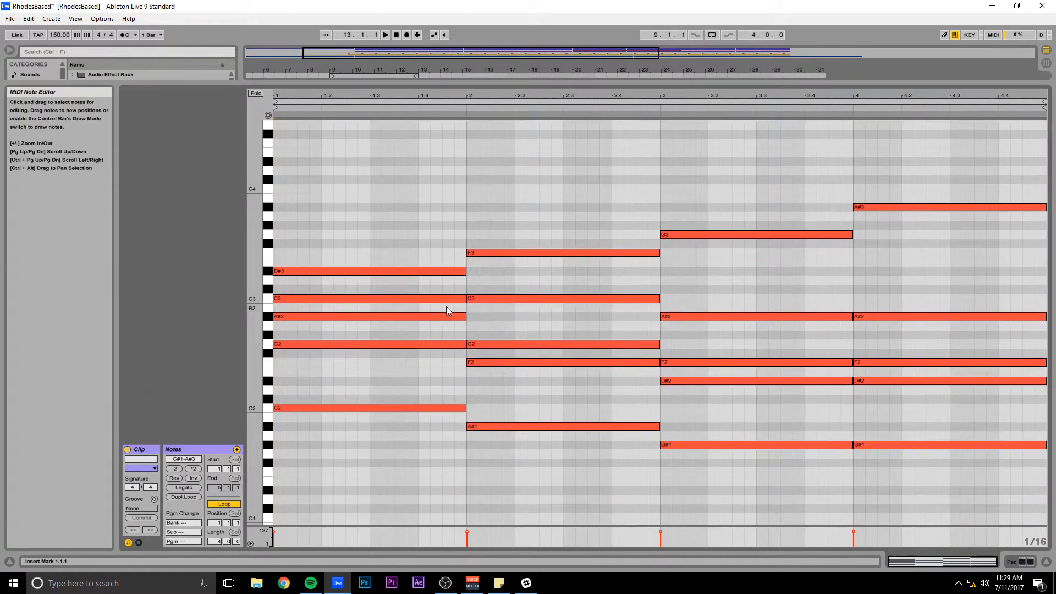
Inspect the fourth chord's outer notes by selecting its lowest note, G#1, and its highest note, A#3.
{"action": "left_click", "coordinate": [935, 444]}
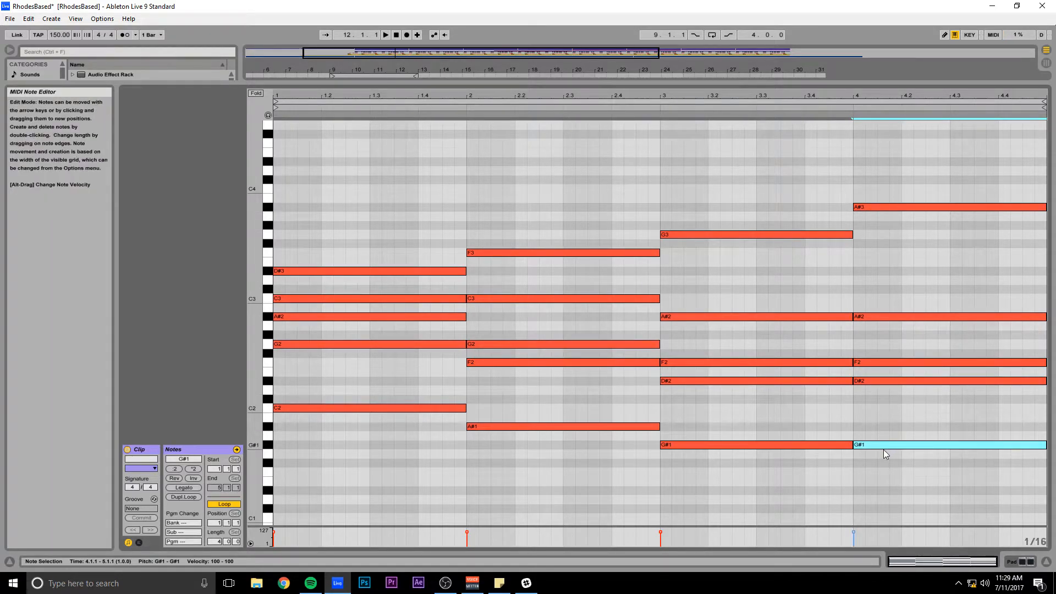
{"action": "left_click_drag", "start_coordinate": [885, 408], "coordinate": [960, 496]}
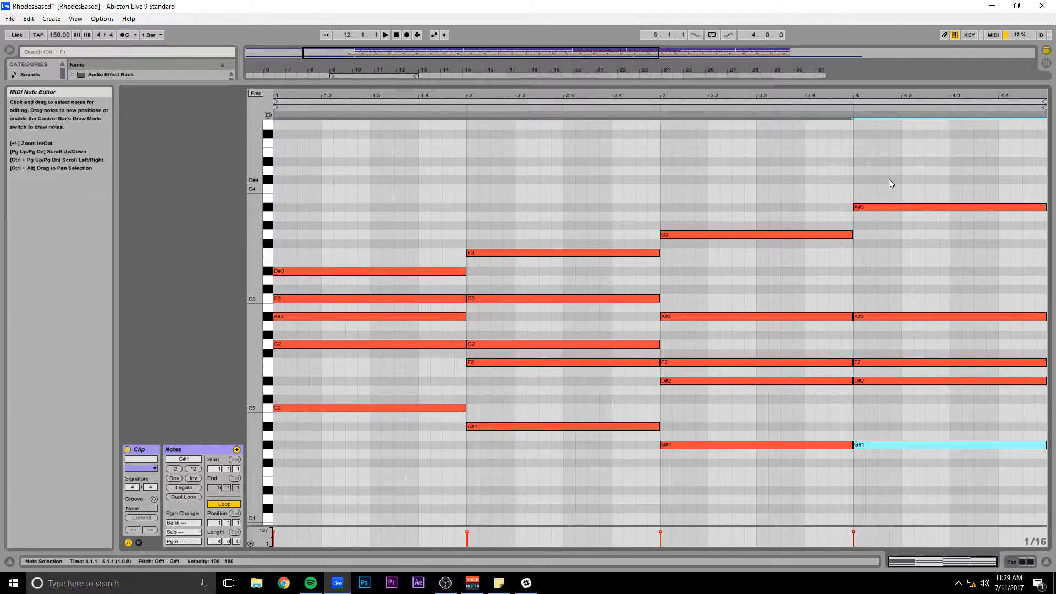
{"action": "left_click", "coordinate": [894, 206]}
{"action": "left_click_drag", "start_coordinate": [907, 185], "coordinate": [946, 261]}
{"action": "left_click_drag", "start_coordinate": [925, 207], "coordinate": [961, 272]}
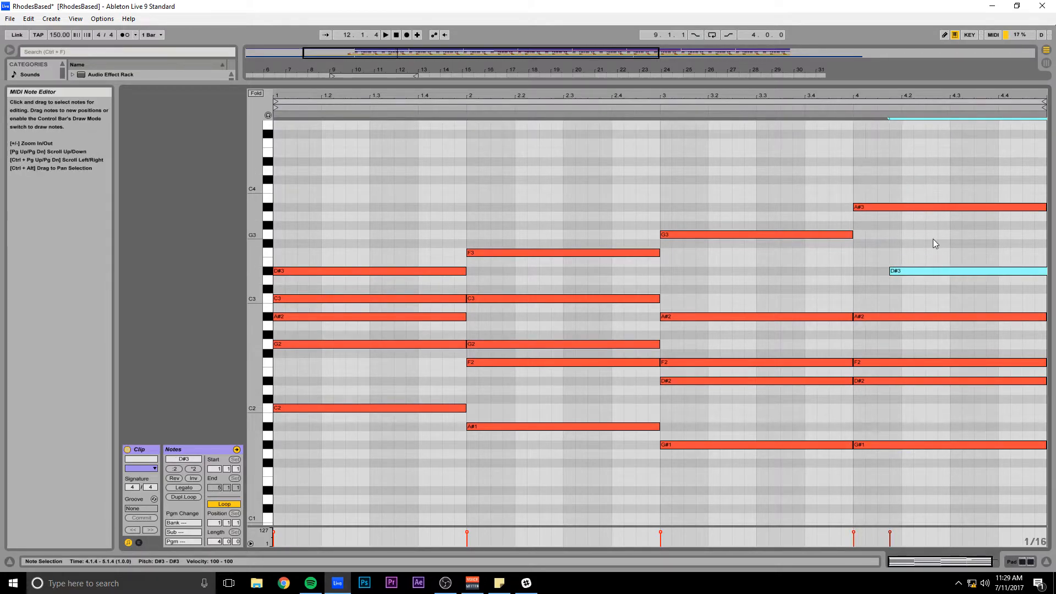
{"action": "key", "text": "ctrl+z"}
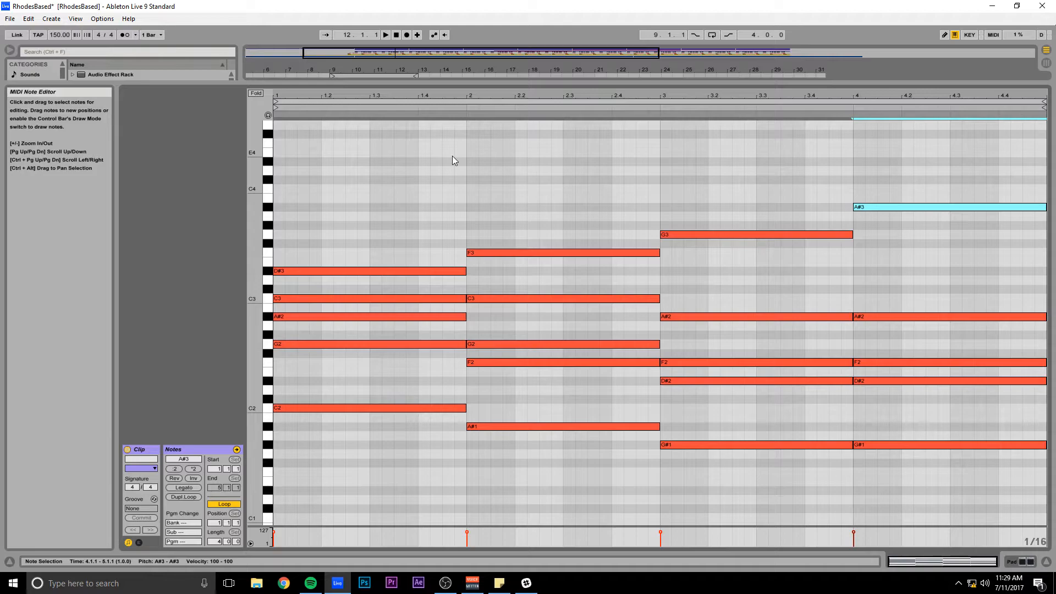
Select the G#1 bass note of the fourth chord.
{"action": "left_click", "coordinate": [889, 444]}
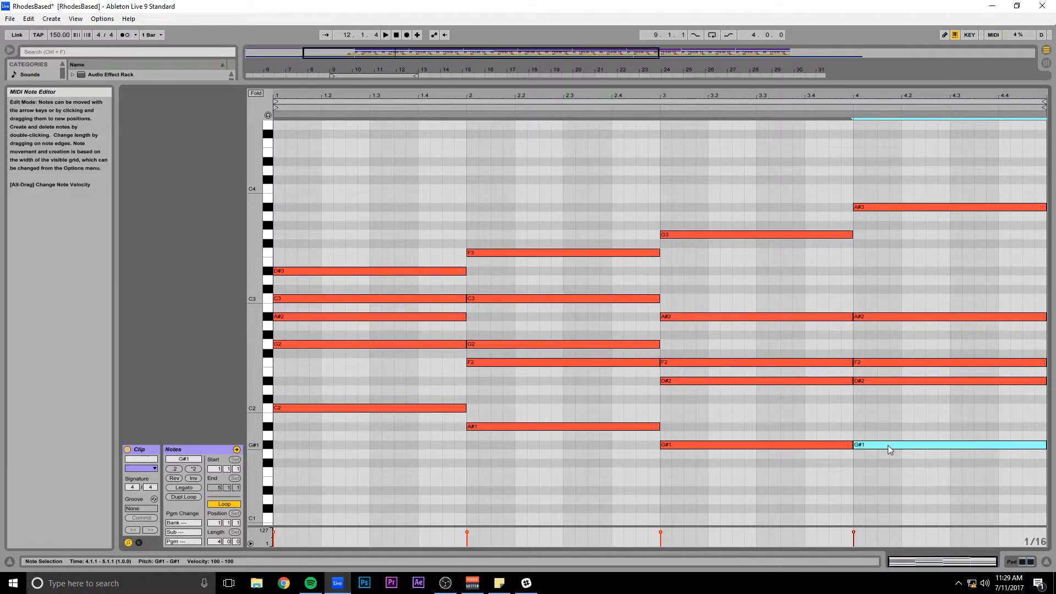
Select the fourth chord's top note, A#3, and shrink the enlarged note editor back down.
{"action": "left_click", "coordinate": [876, 208]}
{"action": "left_click_drag", "start_coordinate": [418, 82], "coordinate": [418, 302]}
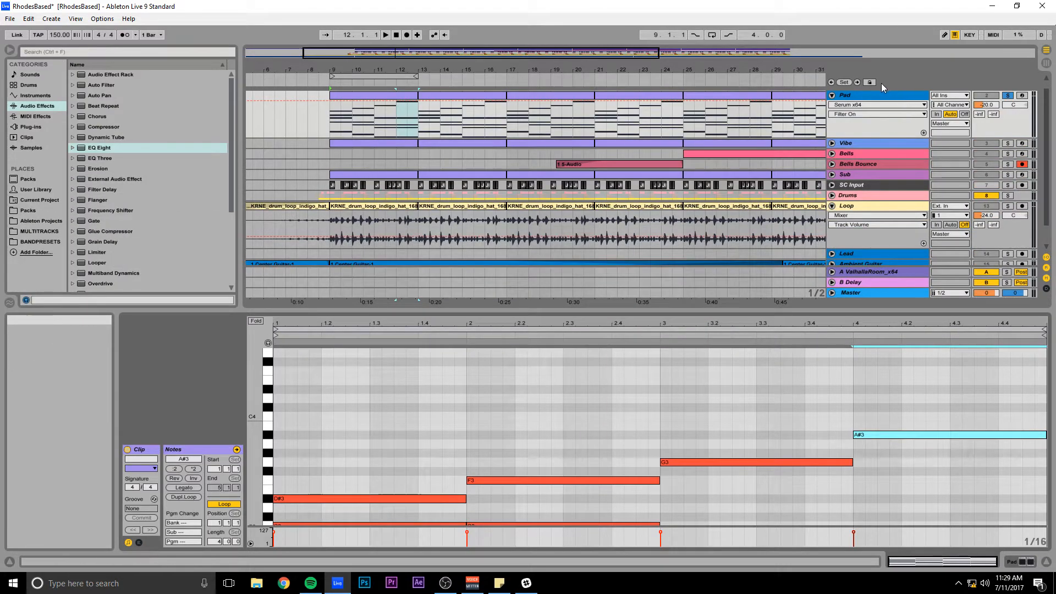
Show the Pad track's device chain and open its Serum instrument.
{"action": "left_click", "coordinate": [860, 95]}
{"action": "left_click", "coordinate": [1021, 561]}
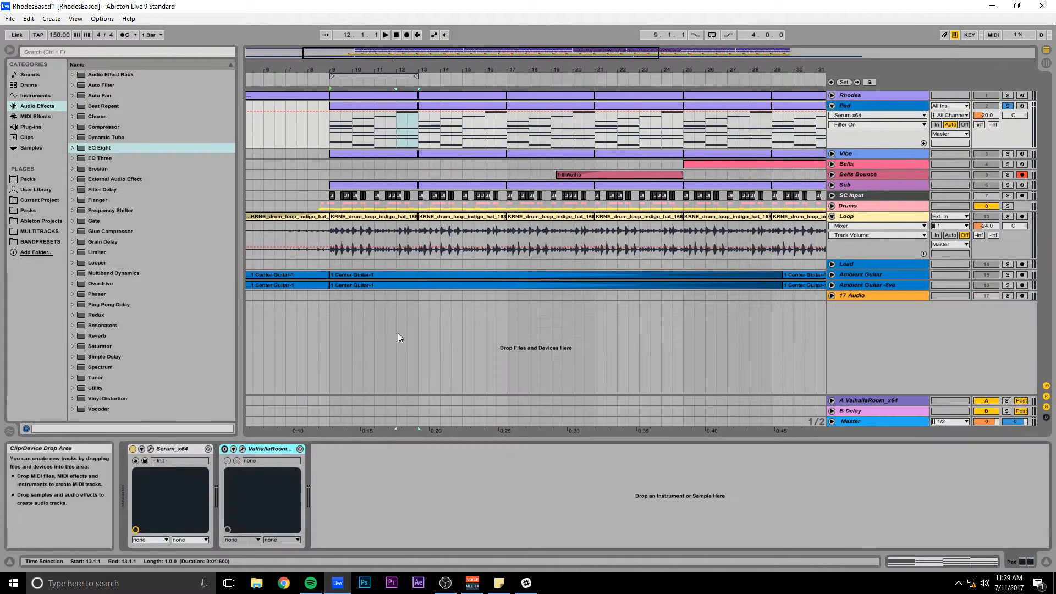
{"action": "left_click", "coordinate": [162, 447]}
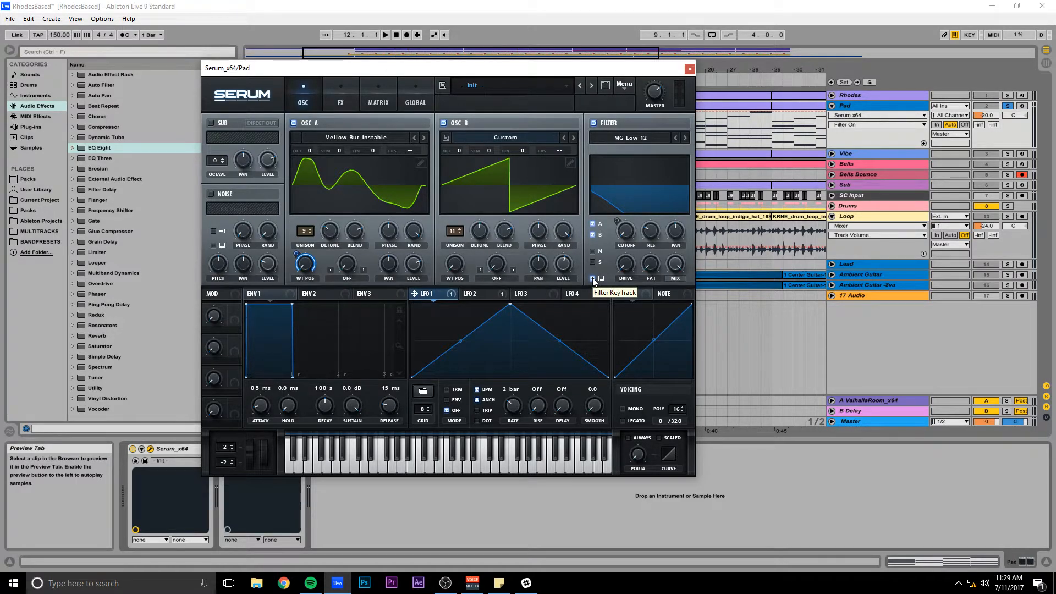
Bypass LFO 2's modulation of the filter cutoff, turn off filter key tracking and play the pad.
{"action": "left_click", "coordinate": [450, 293]}
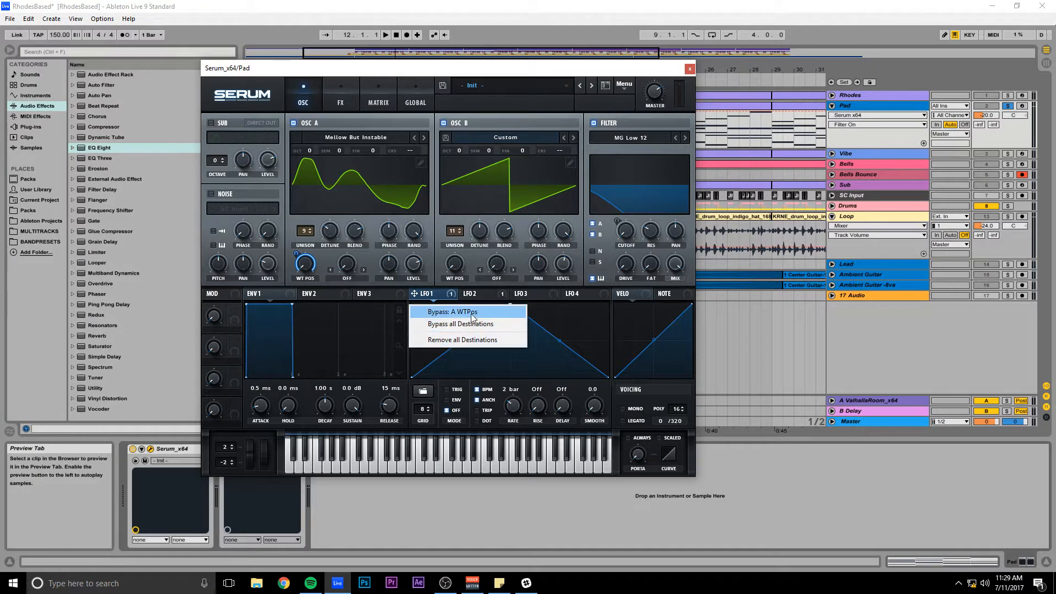
{"action": "left_click", "coordinate": [473, 293]}
{"action": "left_click", "coordinate": [501, 293]}
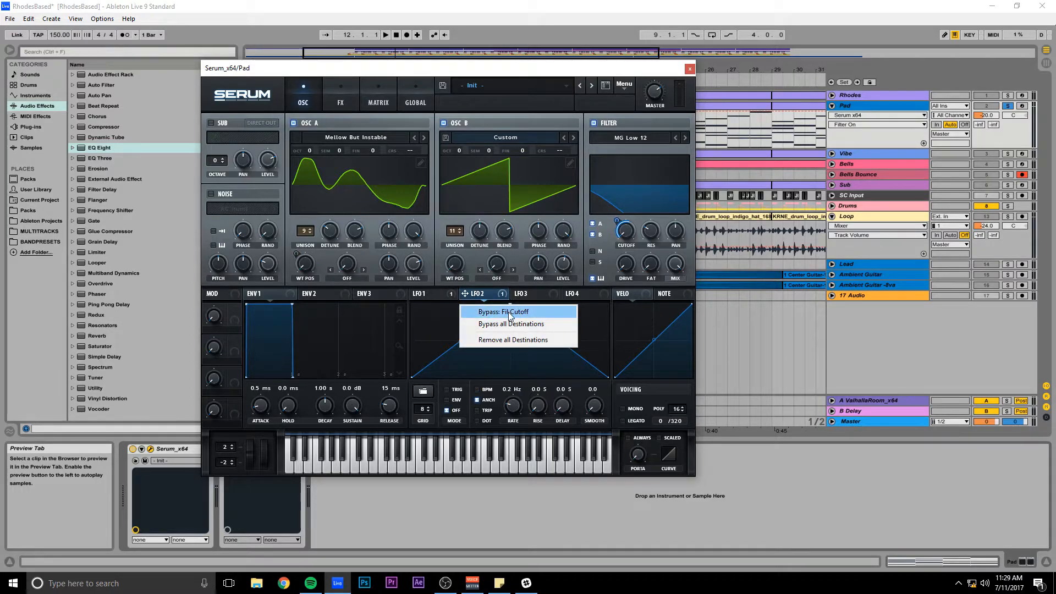
{"action": "left_click", "coordinate": [510, 311]}
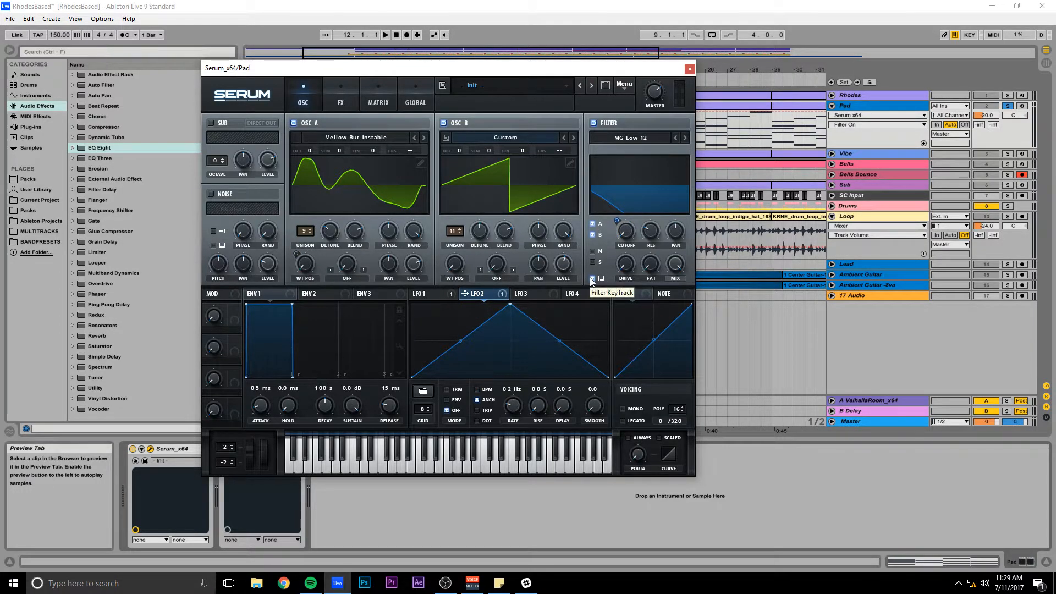
{"action": "key", "text": "space"}
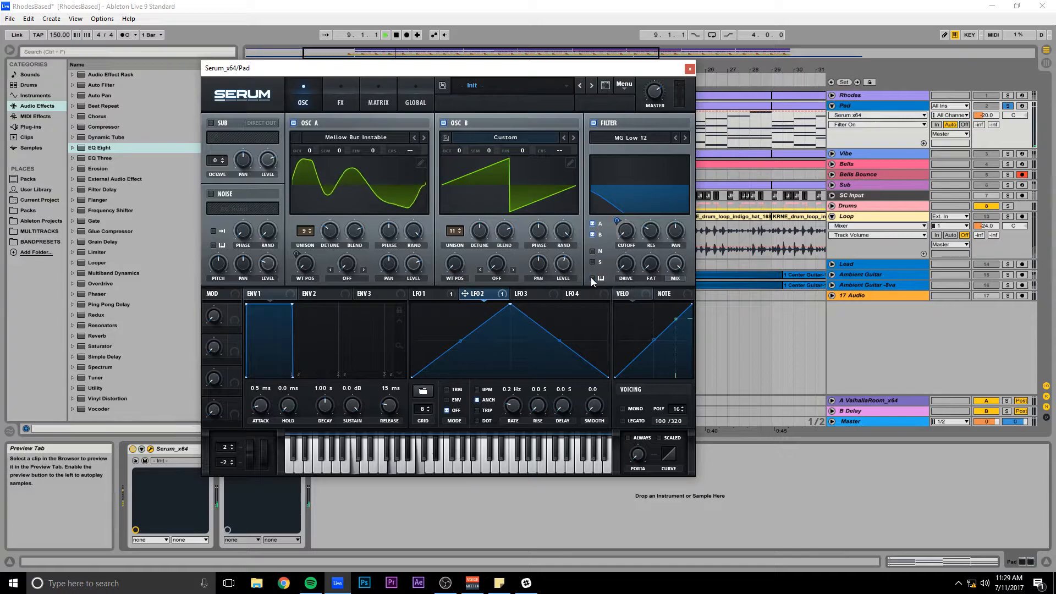
{"action": "left_click_drag", "start_coordinate": [531, 73], "coordinate": [509, 209]}
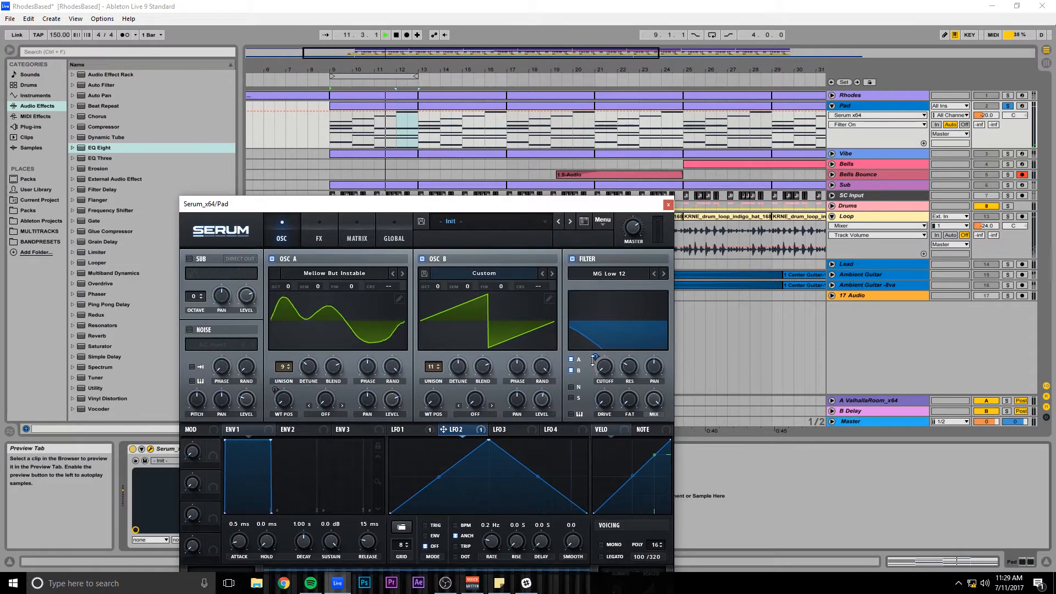
{"action": "key", "text": "space"}
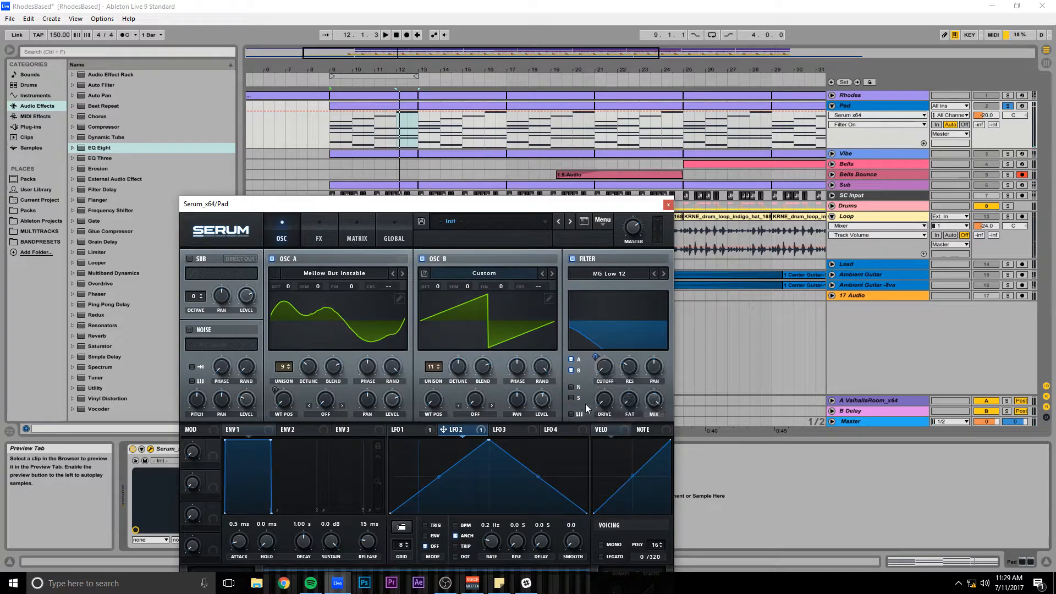
Reactivate LFO 2's modulation of the filter cutoff and play the pad with it.
{"action": "right_click", "coordinate": [463, 454]}
{"action": "left_click", "coordinate": [495, 450]}
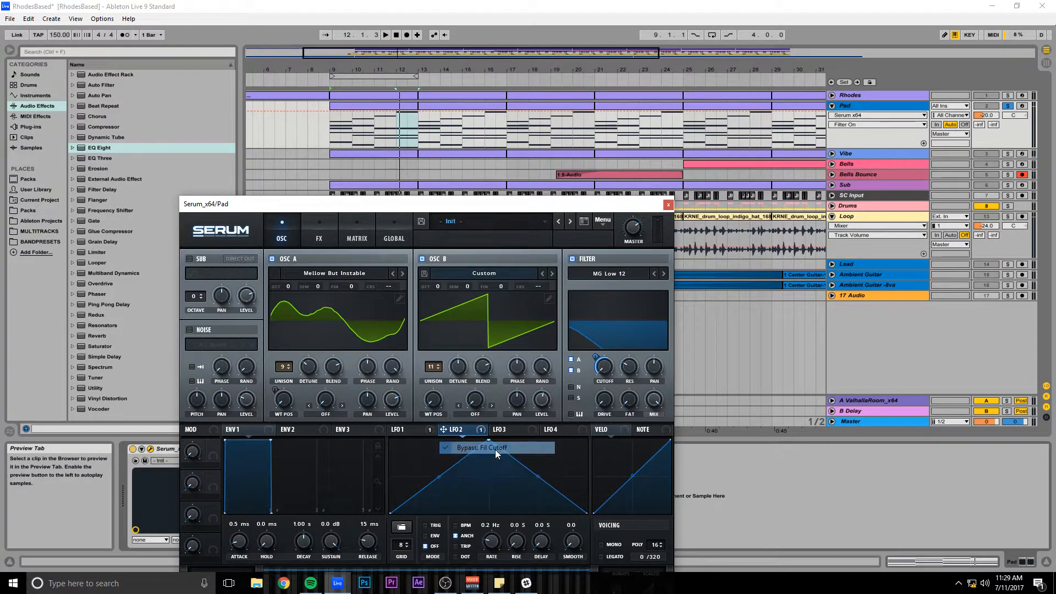
{"action": "key", "text": "space"}
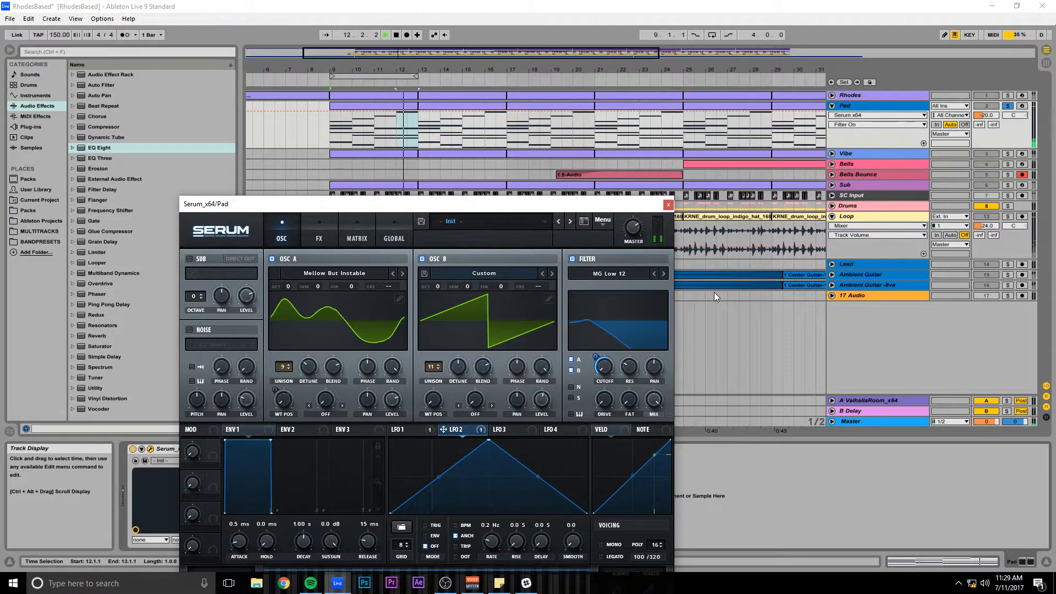
{"action": "left_click_drag", "start_coordinate": [459, 206], "coordinate": [572, 93]}
{"action": "key", "text": "space"}
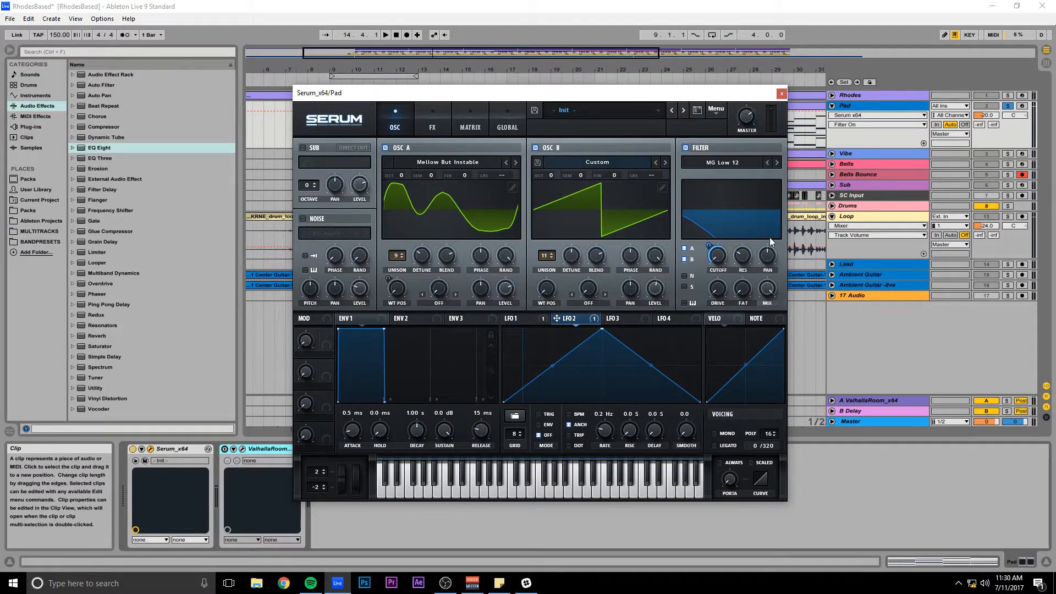
Turn filter key tracking back on and play the pad to hear its effect.
{"action": "left_click", "coordinate": [685, 303]}
{"action": "key", "text": "space"}
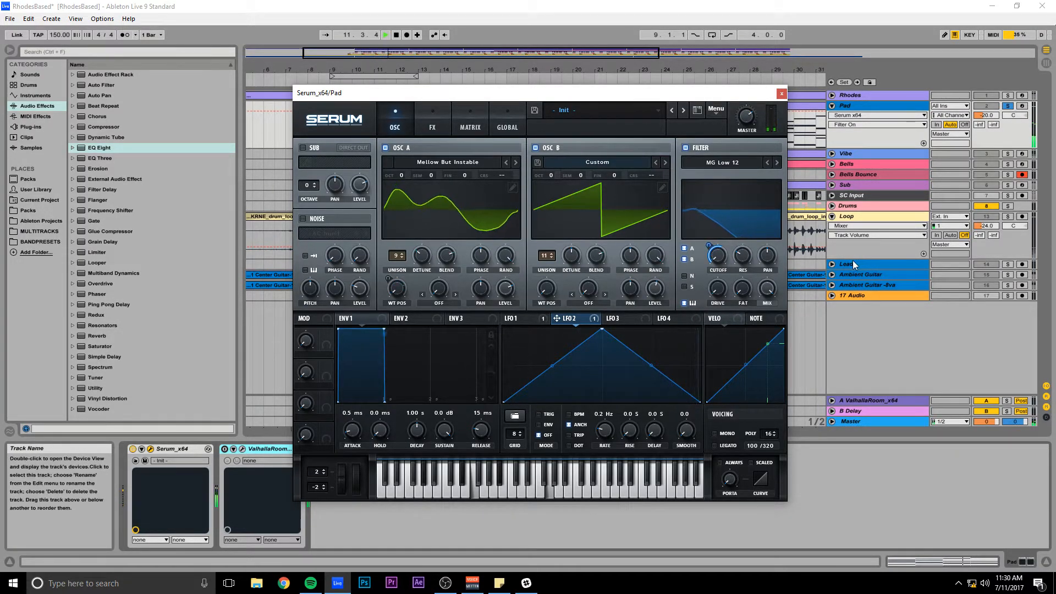
{"action": "key", "text": "space"}
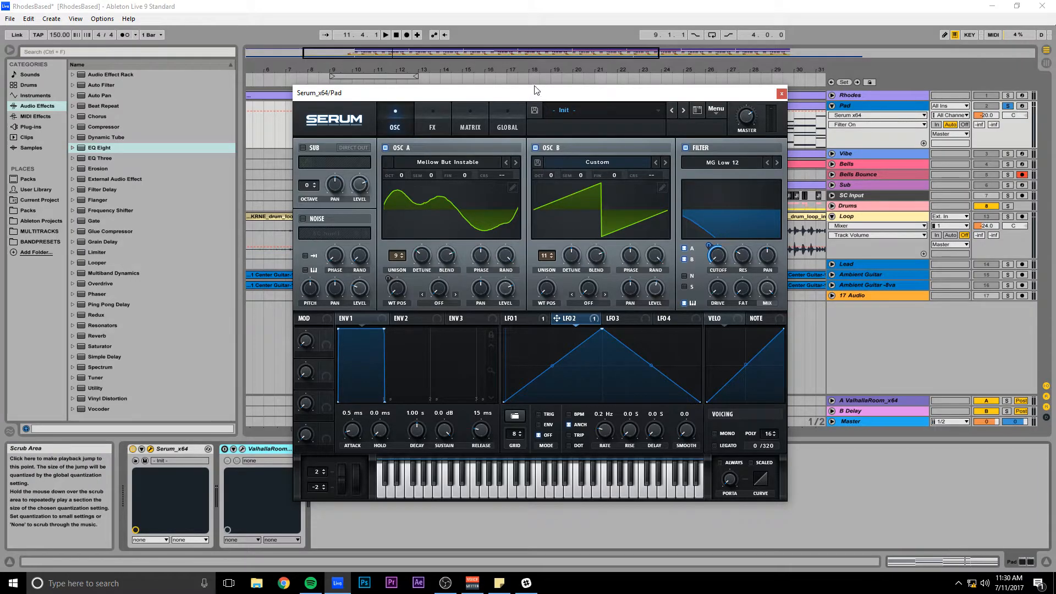
{"action": "left_click_drag", "start_coordinate": [541, 99], "coordinate": [537, 80]}
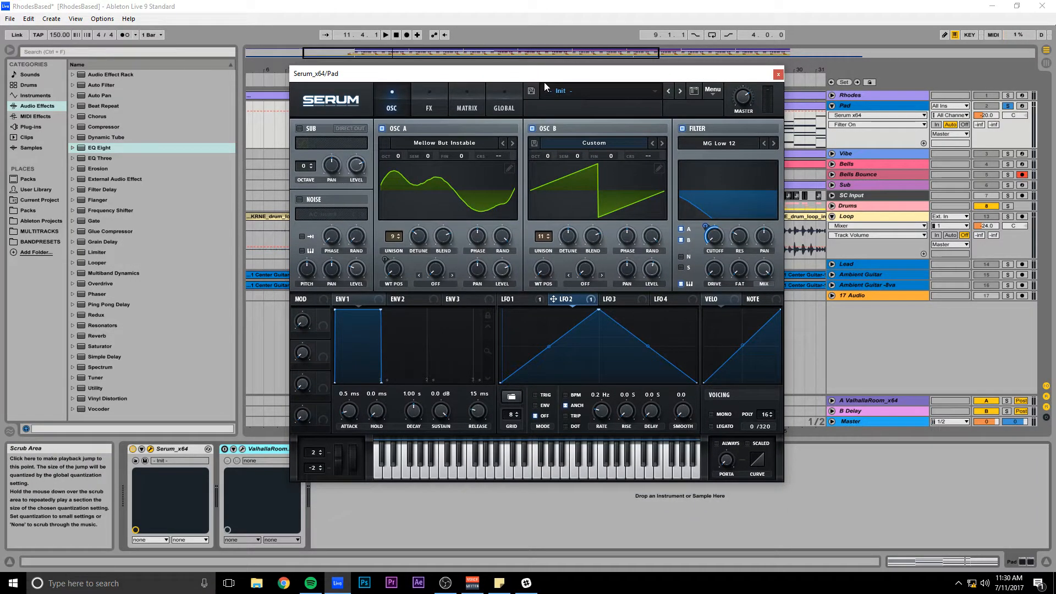
Review the filter resonance and the LFO 1 and LFO 2 settings, and close Serum.
{"action": "left_click", "coordinate": [738, 235]}
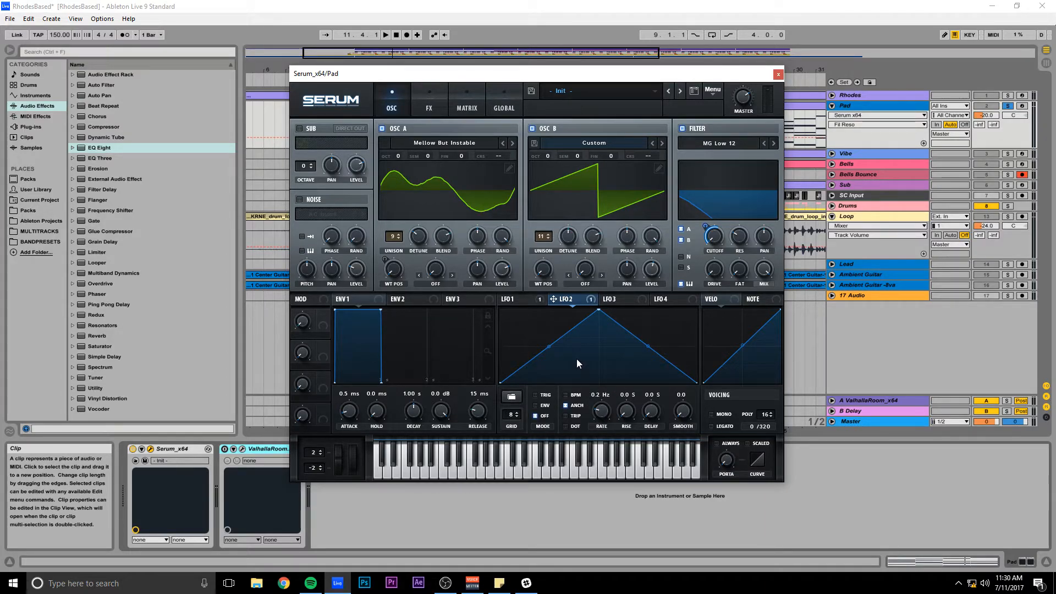
{"action": "left_click", "coordinate": [522, 298]}
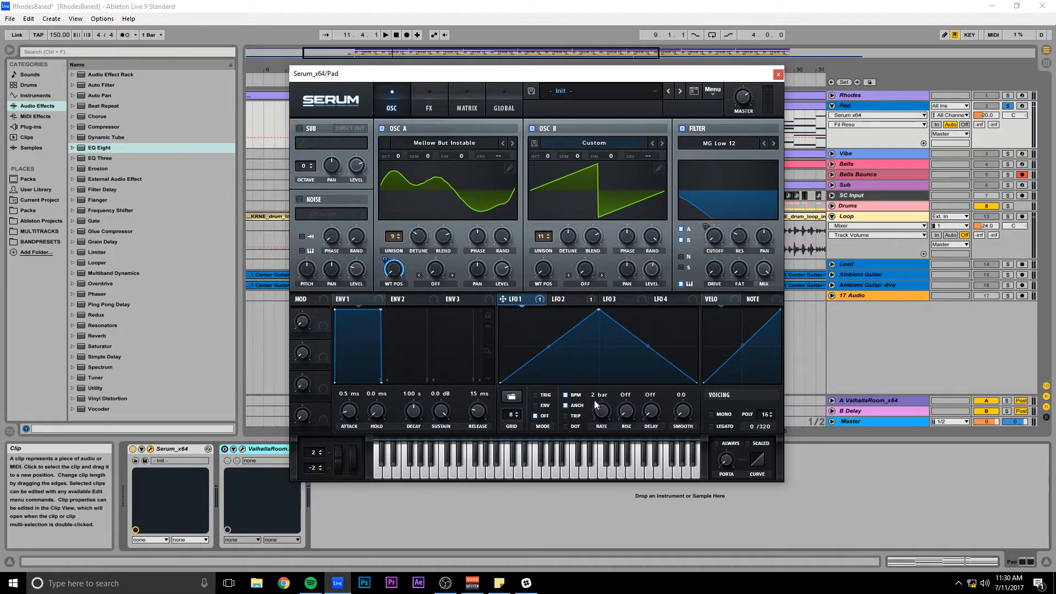
{"action": "left_click", "coordinate": [573, 298]}
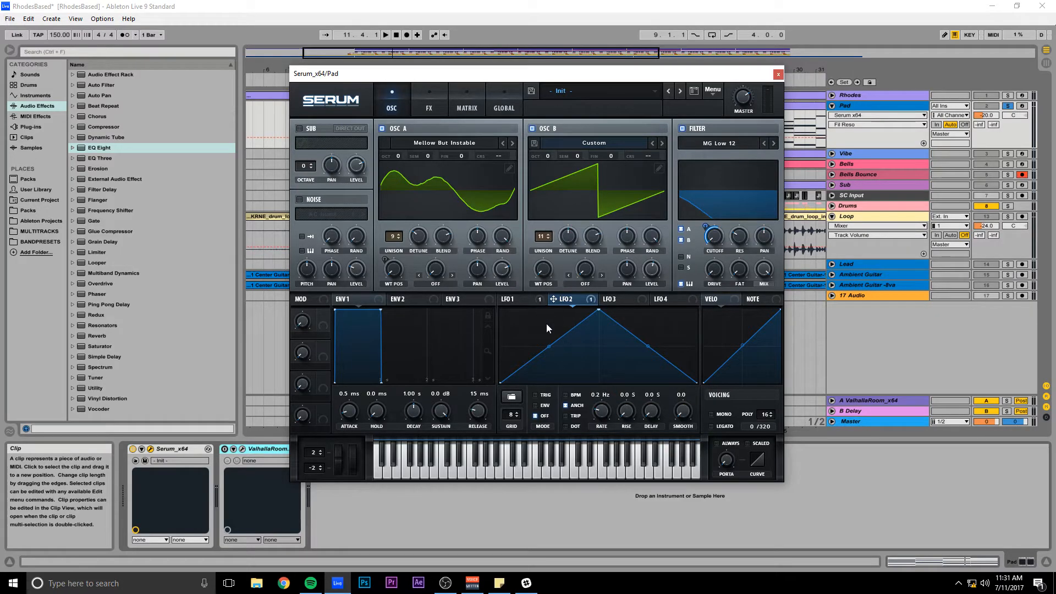
{"action": "left_click_drag", "start_coordinate": [517, 77], "coordinate": [544, 94]}
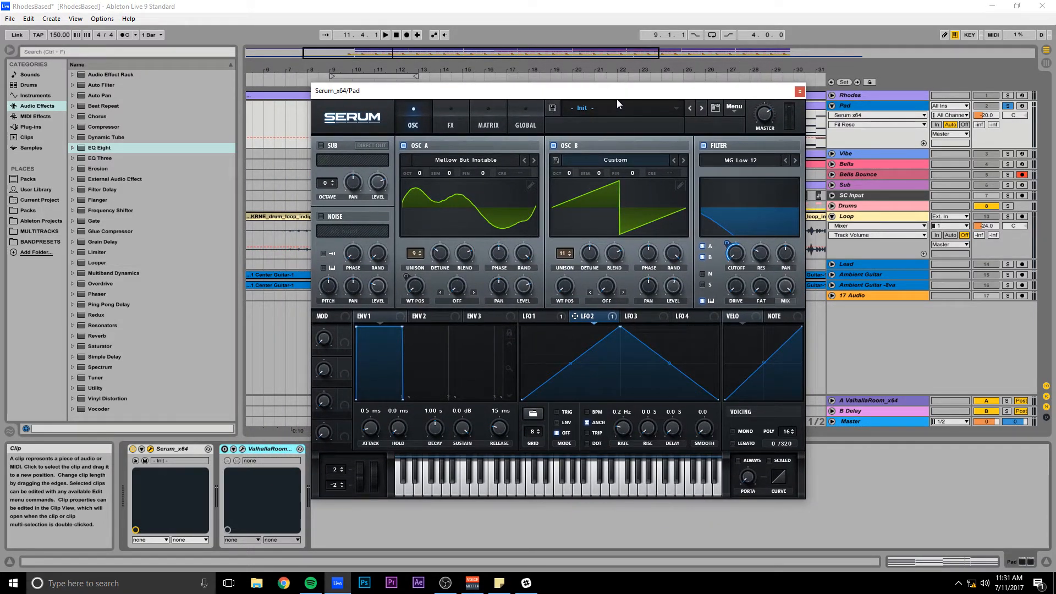
{"action": "left_click", "coordinate": [799, 91]}
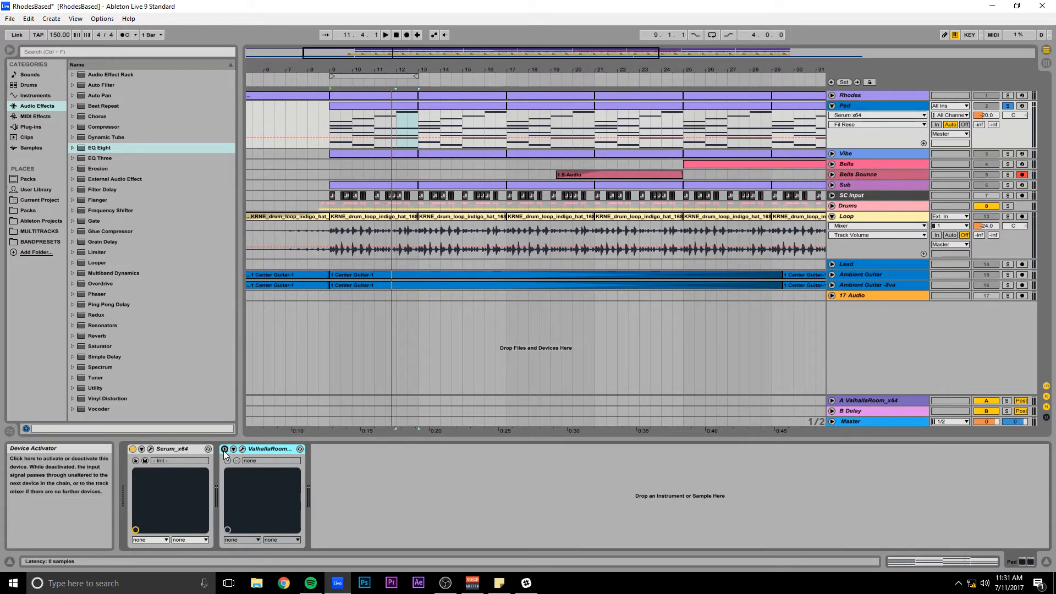
Open the Pad's ValhallaRoom reverb and compare the playing pad with it on and off, leaving it on.
{"action": "left_click", "coordinate": [242, 448]}
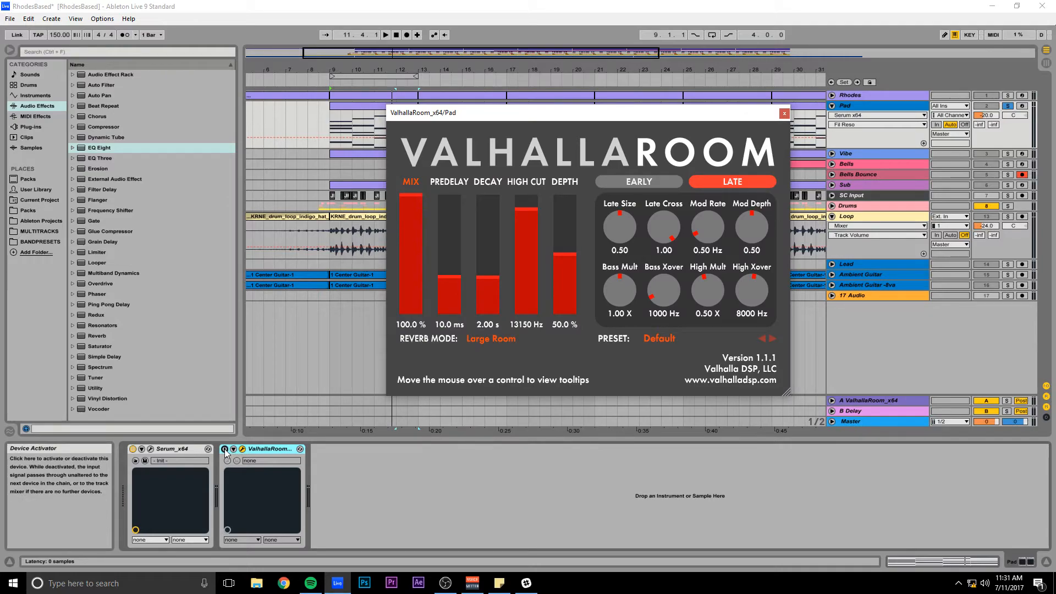
{"action": "left_click", "coordinate": [224, 449]}
{"action": "key", "text": "space"}
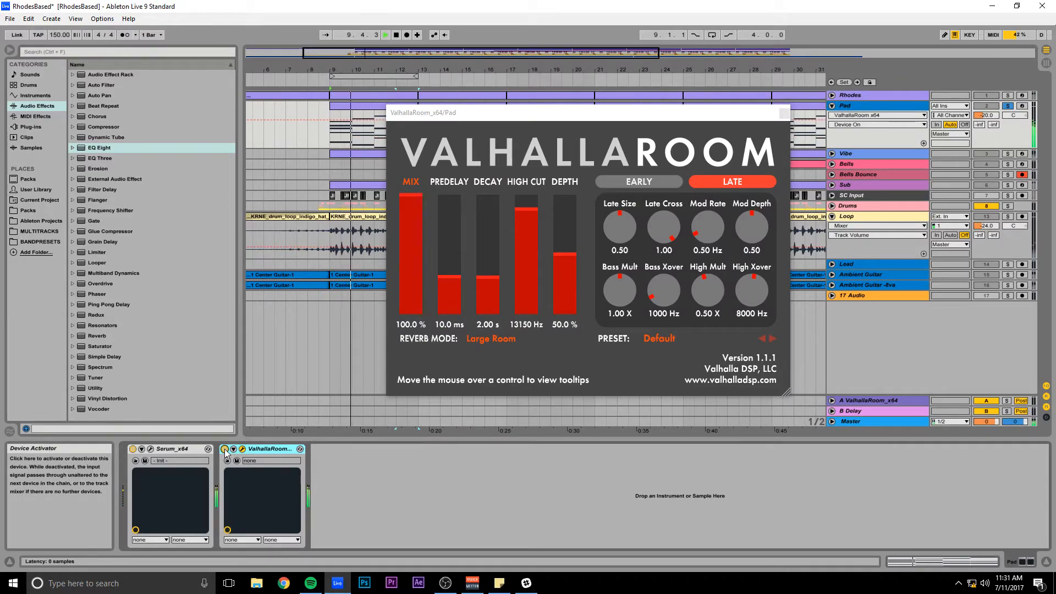
{"action": "left_click", "coordinate": [225, 450]}
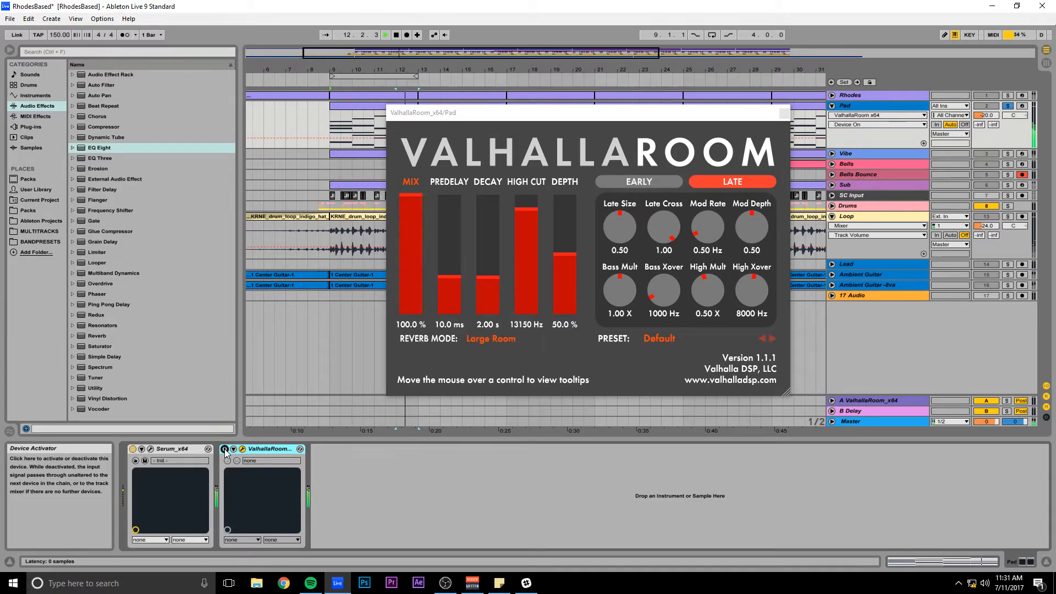
{"action": "left_click", "coordinate": [225, 449]}
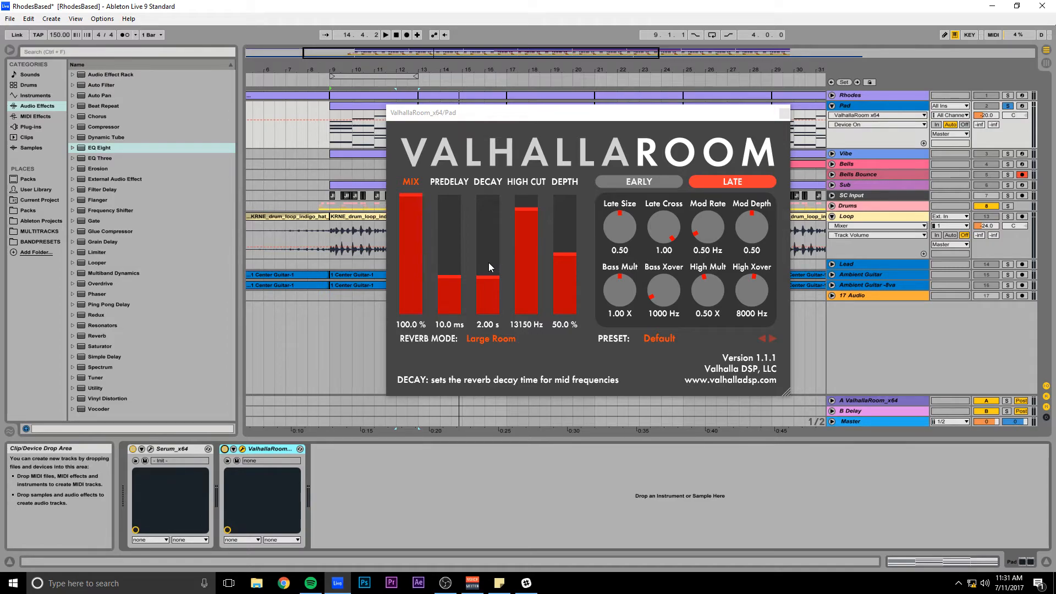
Review ValhallaRoom's mix, decay and high cut settings, and close the reverb.
{"action": "left_click_drag", "start_coordinate": [509, 114], "coordinate": [483, 114]}
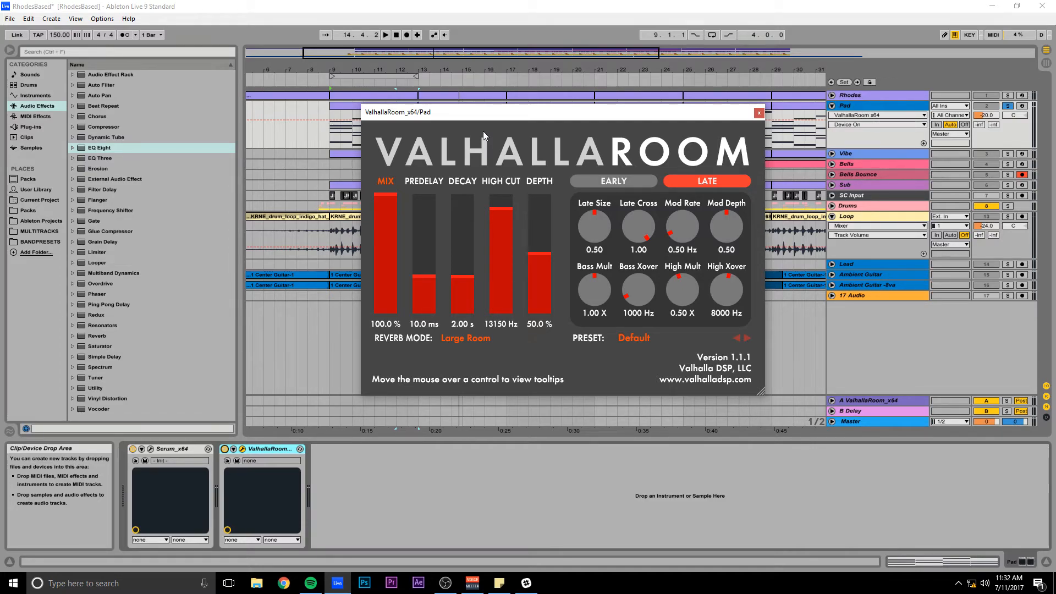
{"action": "left_click_drag", "start_coordinate": [488, 115], "coordinate": [498, 127]}
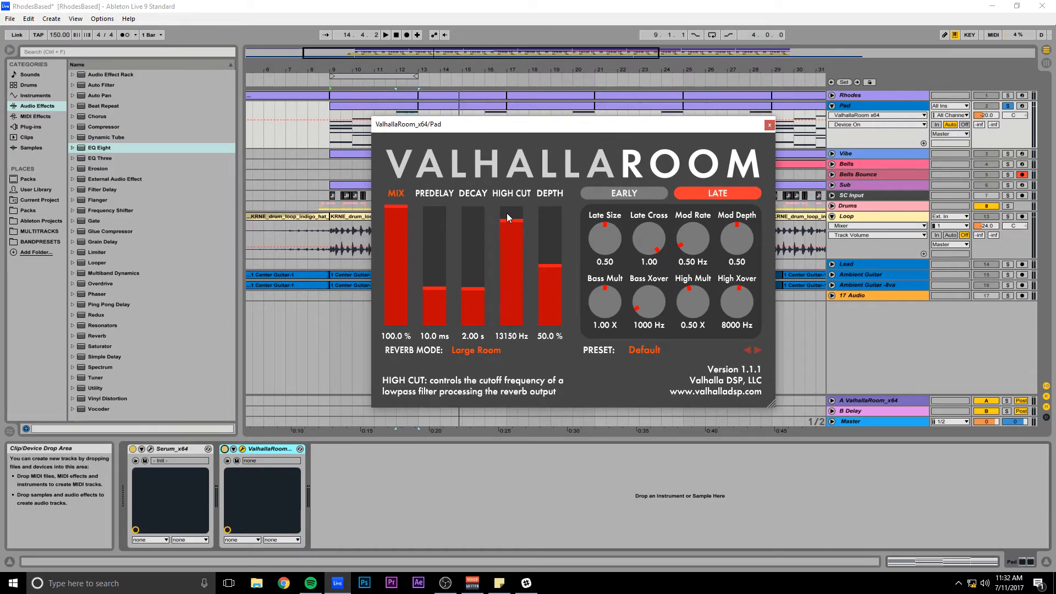
{"action": "left_click_drag", "start_coordinate": [506, 125], "coordinate": [502, 158]}
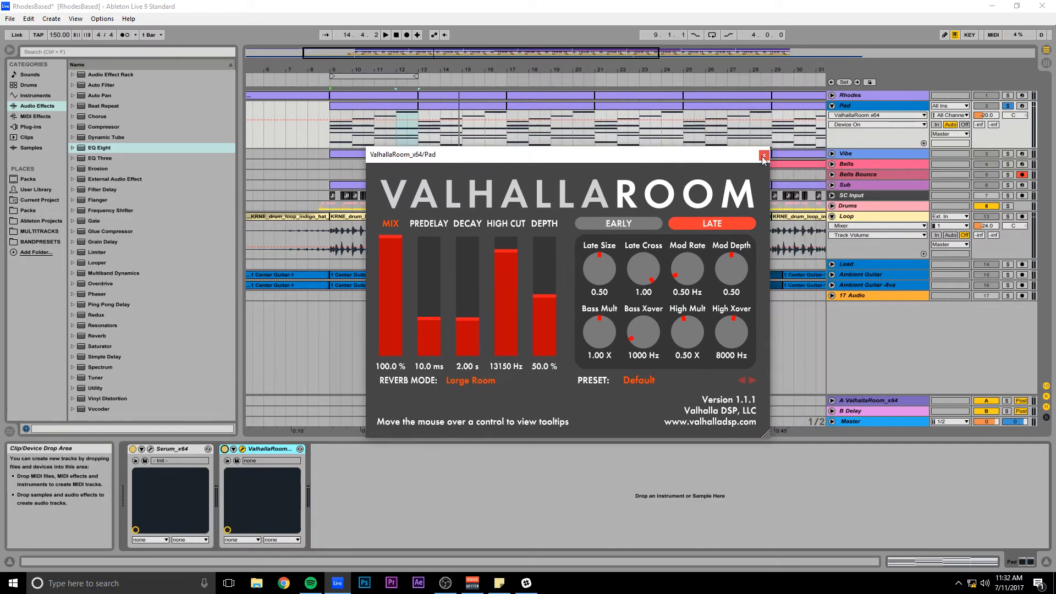
{"action": "left_click", "coordinate": [763, 157]}
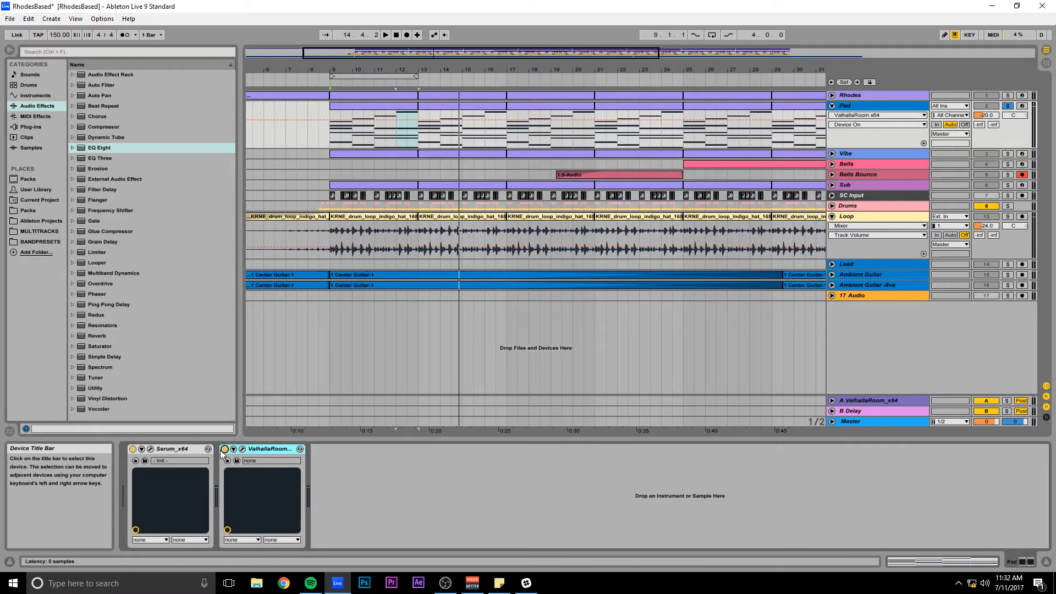
{"action": "left_click", "coordinate": [242, 449]}
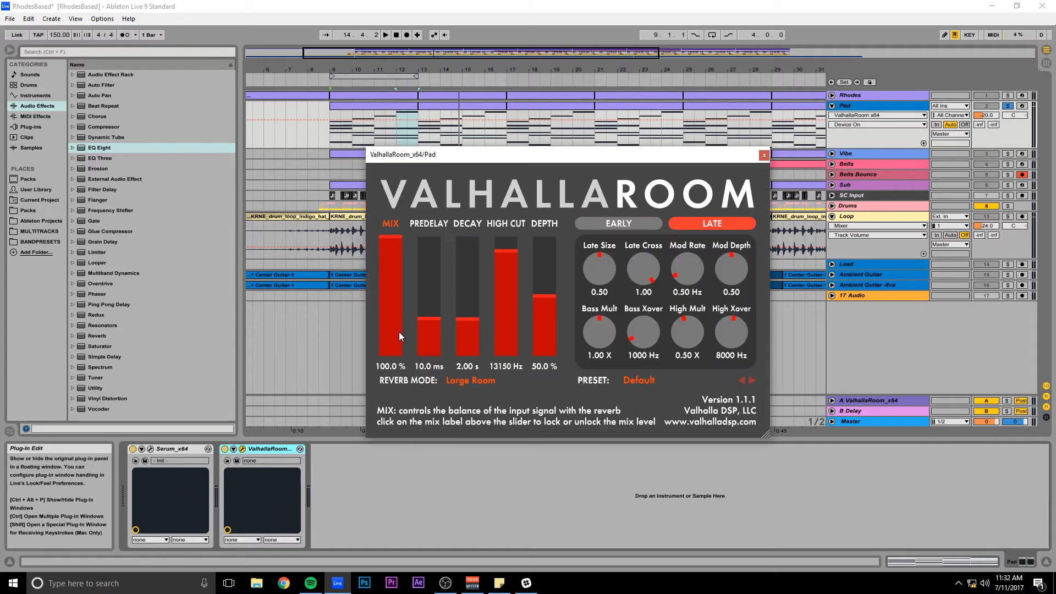
{"action": "left_click", "coordinate": [763, 157]}
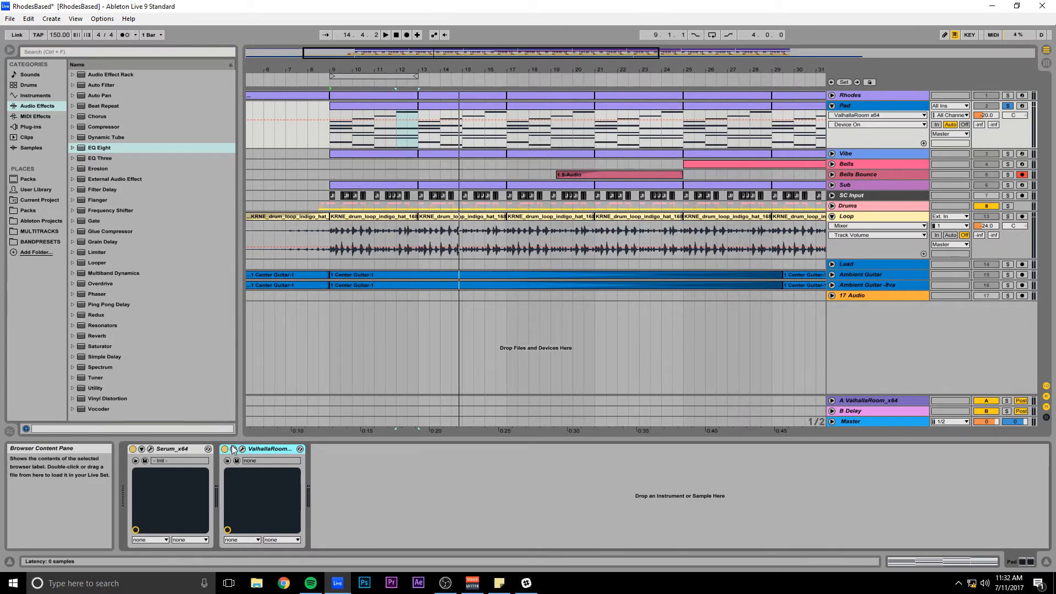
Play the pad with its reverb on and take another brief look at ValhallaRoom's settings.
{"action": "key", "text": "space"}
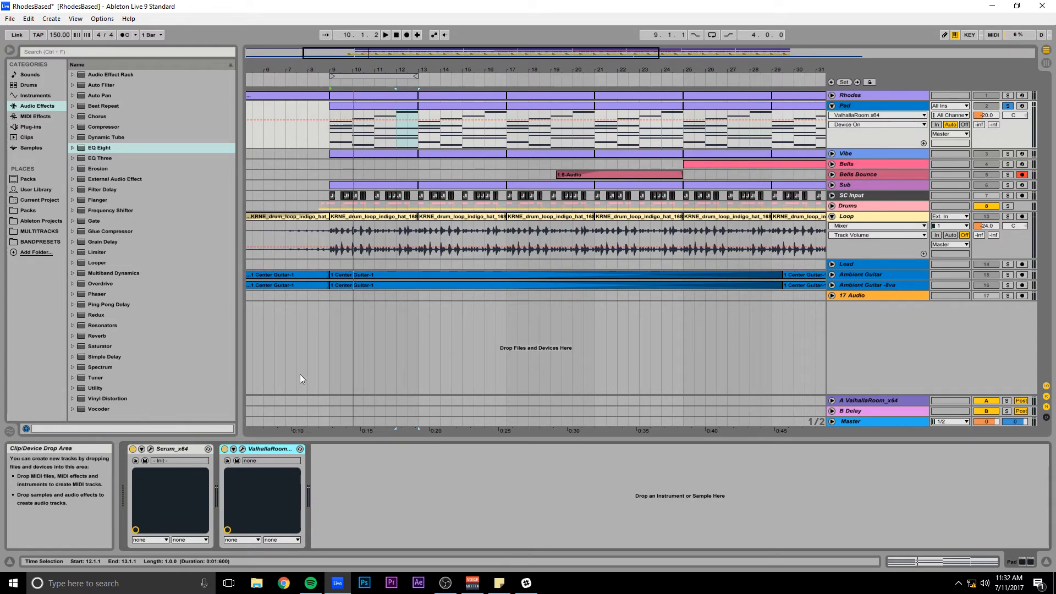
{"action": "mouse_move", "coordinate": [370, 53]}
{"action": "left_mouse_down"}
{"action": "mouse_move", "coordinate": [370, 17]}
{"action": "mouse_move", "coordinate": [370, 34]}
{"action": "left_mouse_up"}
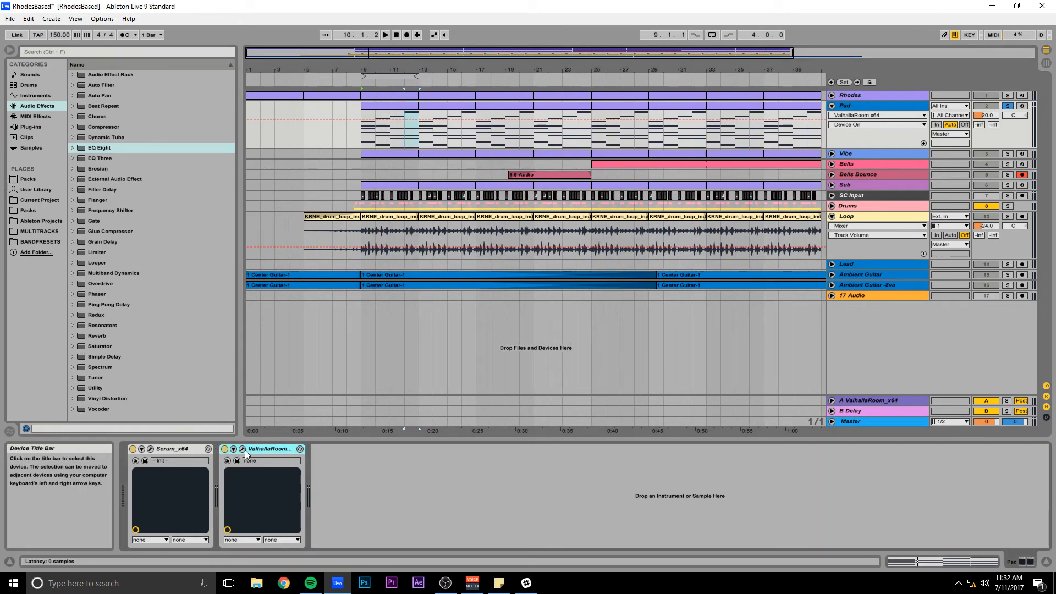
{"action": "left_click", "coordinate": [243, 449]}
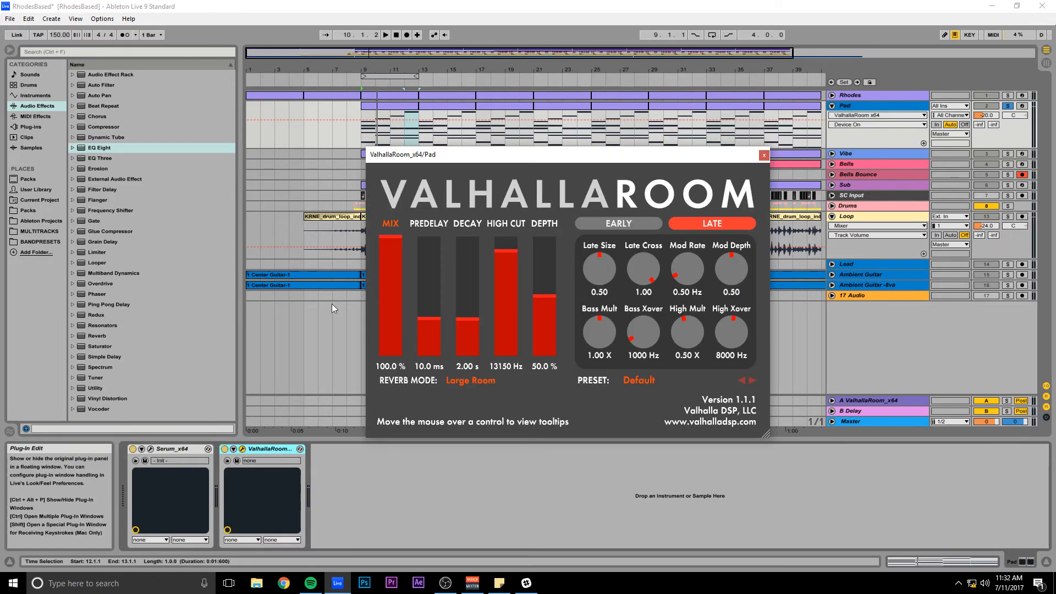
{"action": "left_click", "coordinate": [763, 157]}
Unsolo the Pad track and collapse the Loop track, keeping the song's clips in view.
{"action": "left_click_drag", "start_coordinate": [365, 53], "coordinate": [365, 27]}
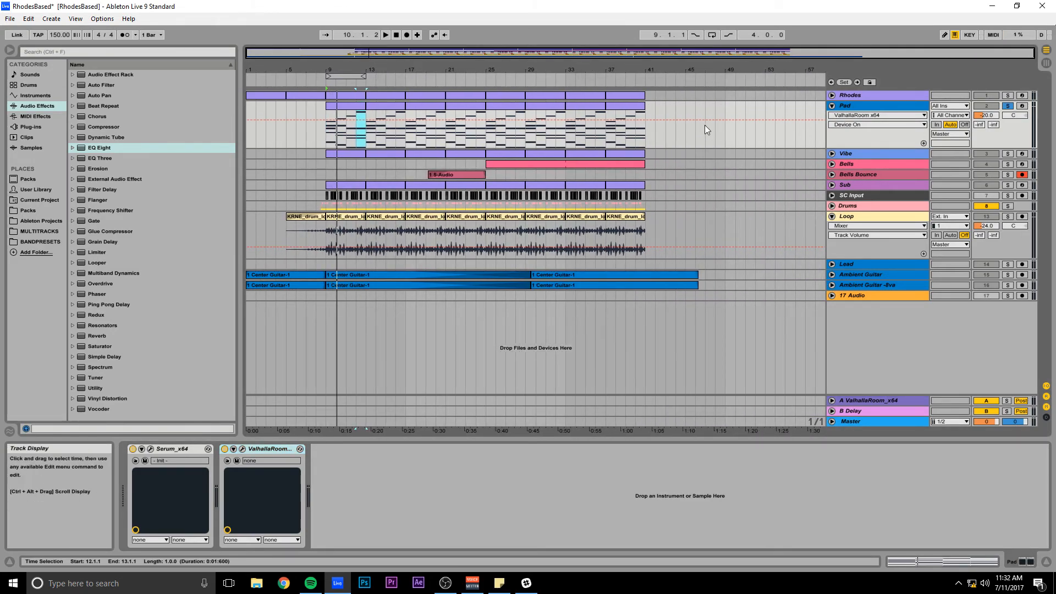
{"action": "left_click", "coordinate": [1007, 106]}
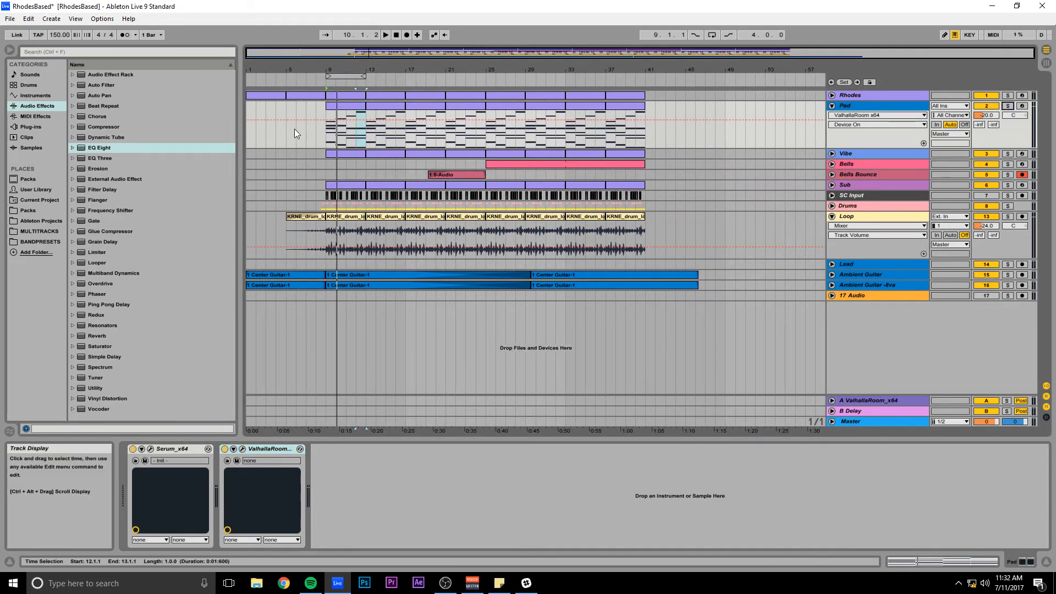
{"action": "left_click", "coordinate": [831, 216]}
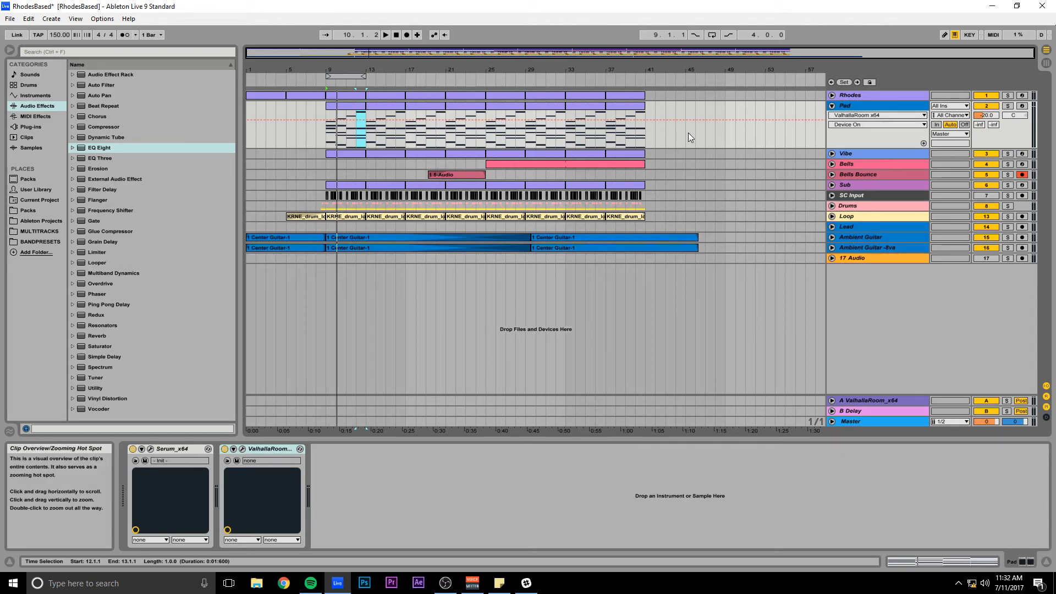
{"action": "left_click_drag", "start_coordinate": [508, 54], "coordinate": [505, 76]}
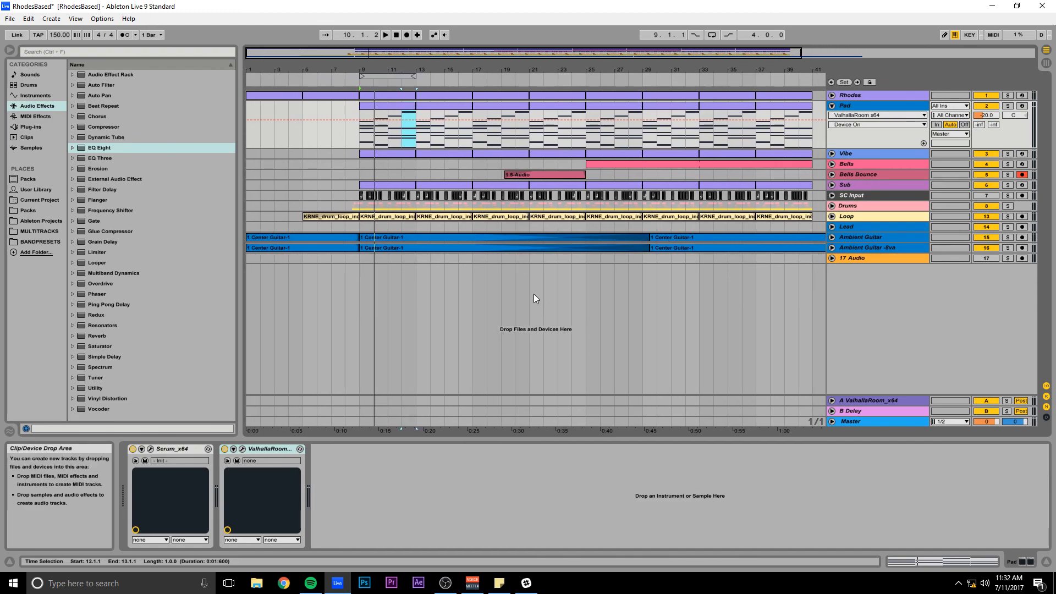